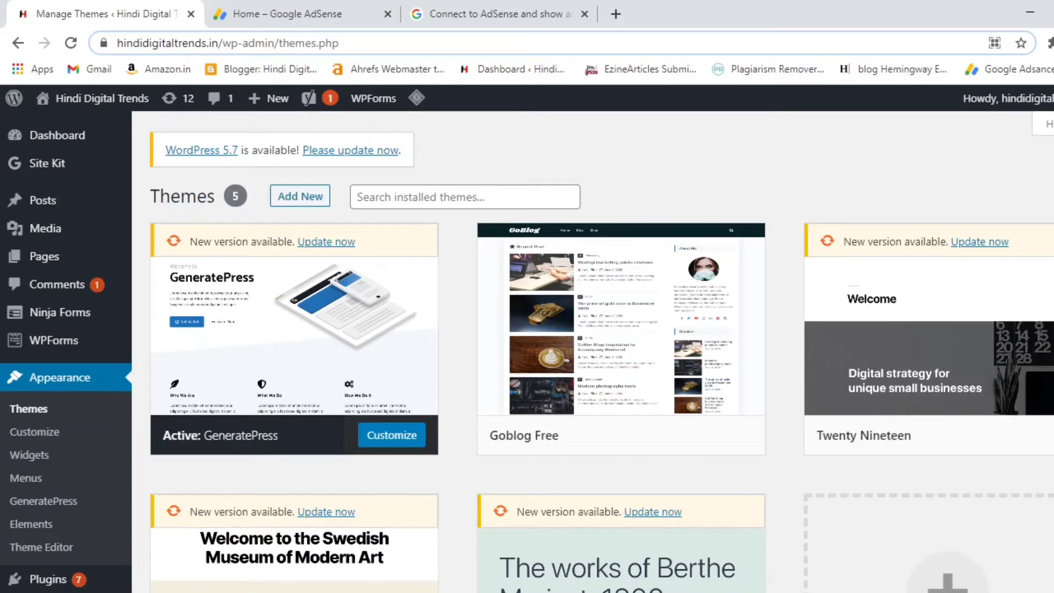
Step: Switch to the Google AdSense page, review the site connection instructions, and copy the AdSense code for hindidigitaltrends.in
click(276, 22)
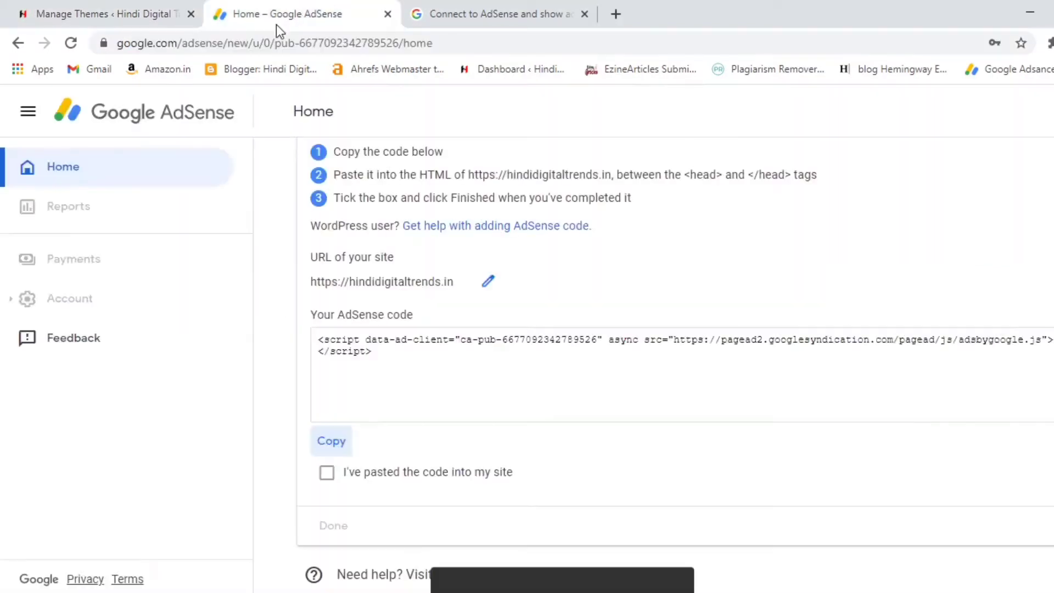
scroll(488, 259, up, 5)
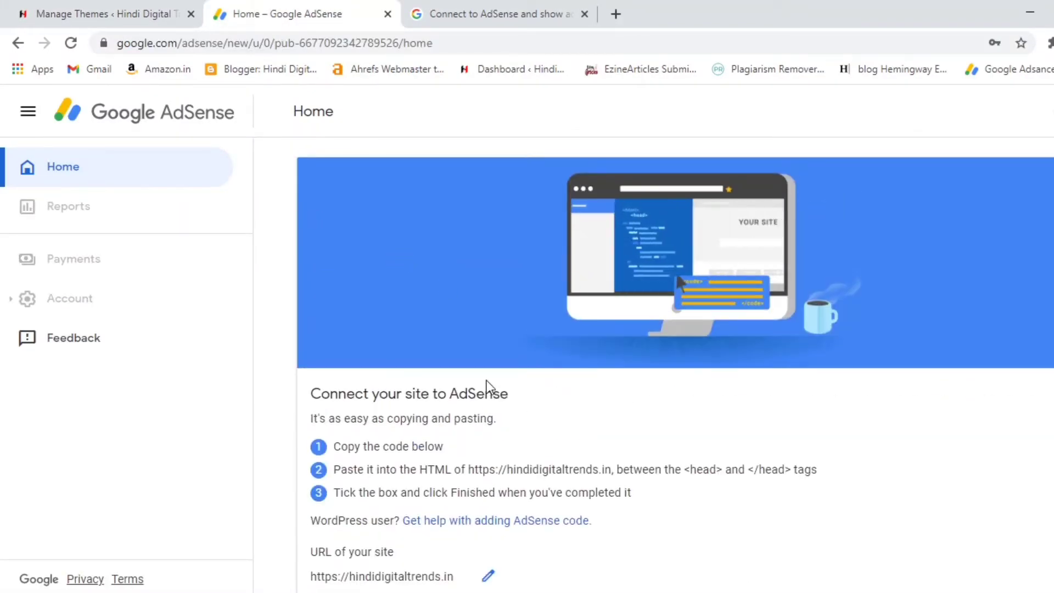
scroll(486, 384, down, 5)
scroll(486, 383, up, 3)
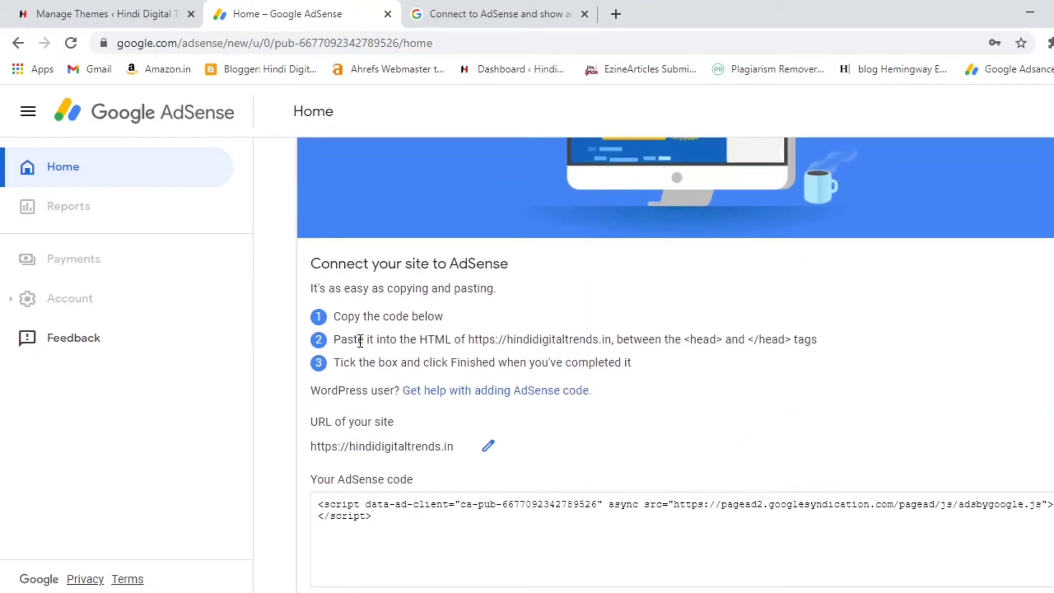
drag(387, 340, 531, 340)
click(669, 343)
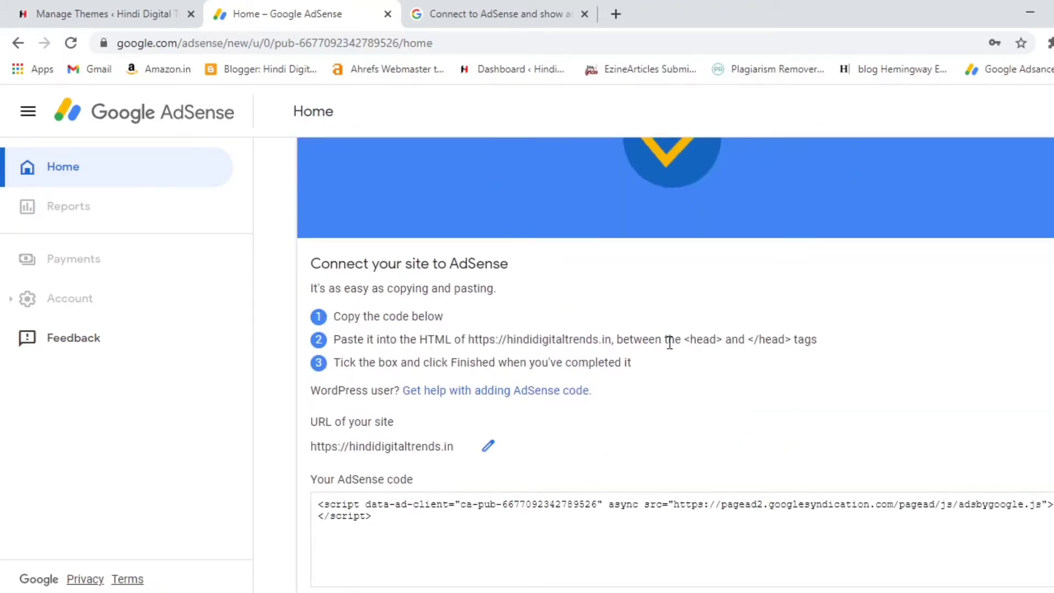
scroll(674, 397, down, 2)
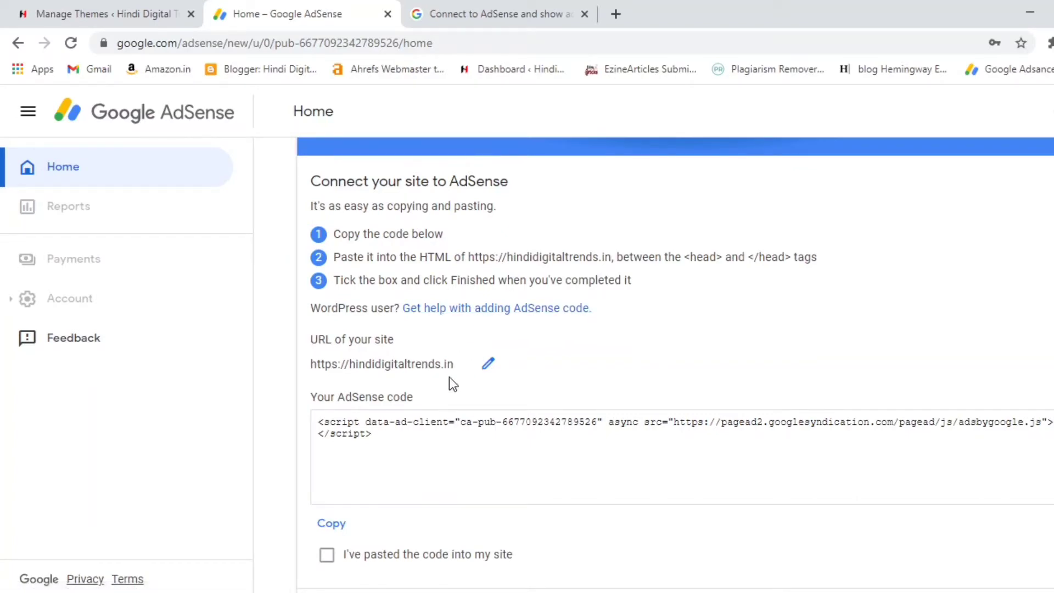
scroll(336, 439, down, 2)
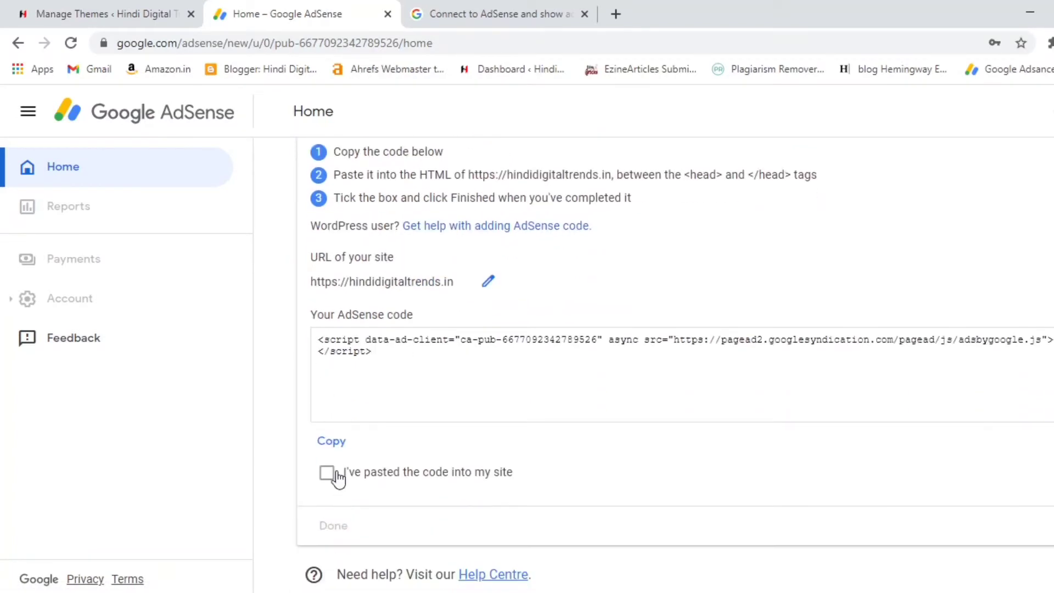
click(337, 441)
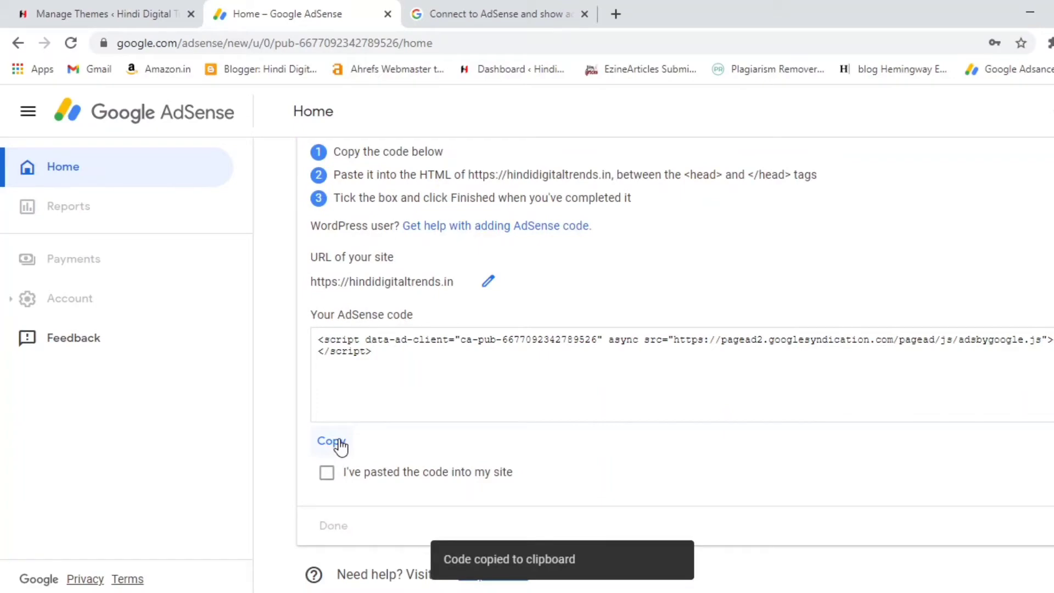
Step: Switch back to the WordPress admin and look over the installed themes
click(113, 8)
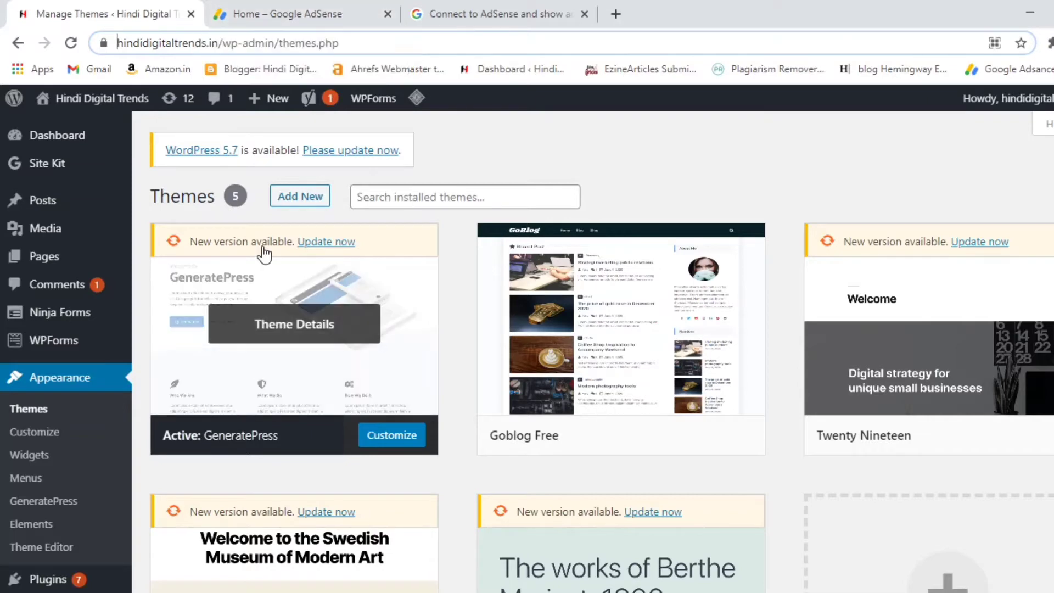
scroll(506, 354, down, 5)
mouse_move(734, 264)
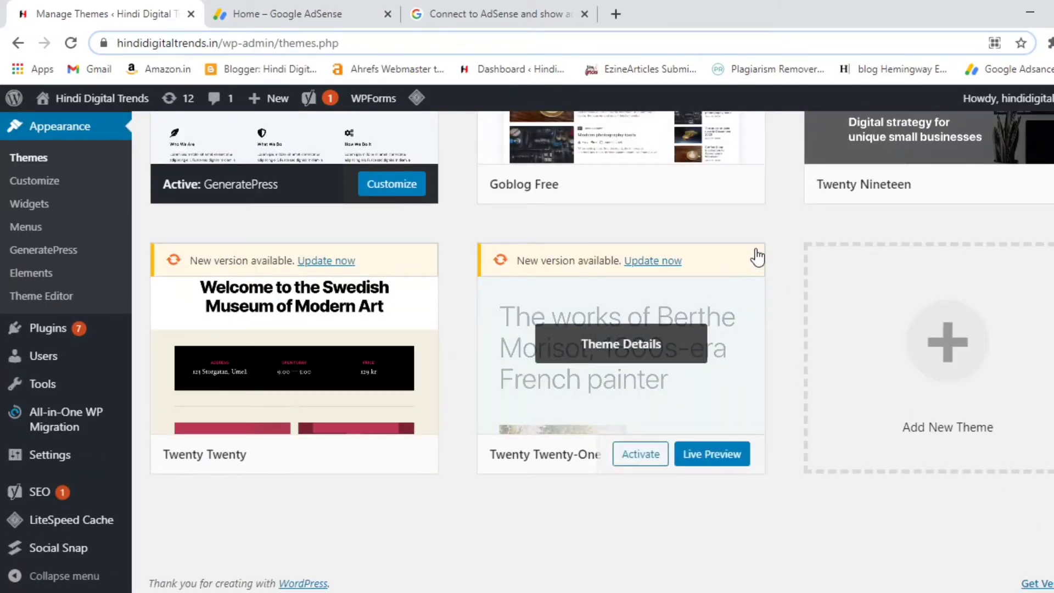
scroll(571, 373, up, 2)
scroll(571, 373, up, 3)
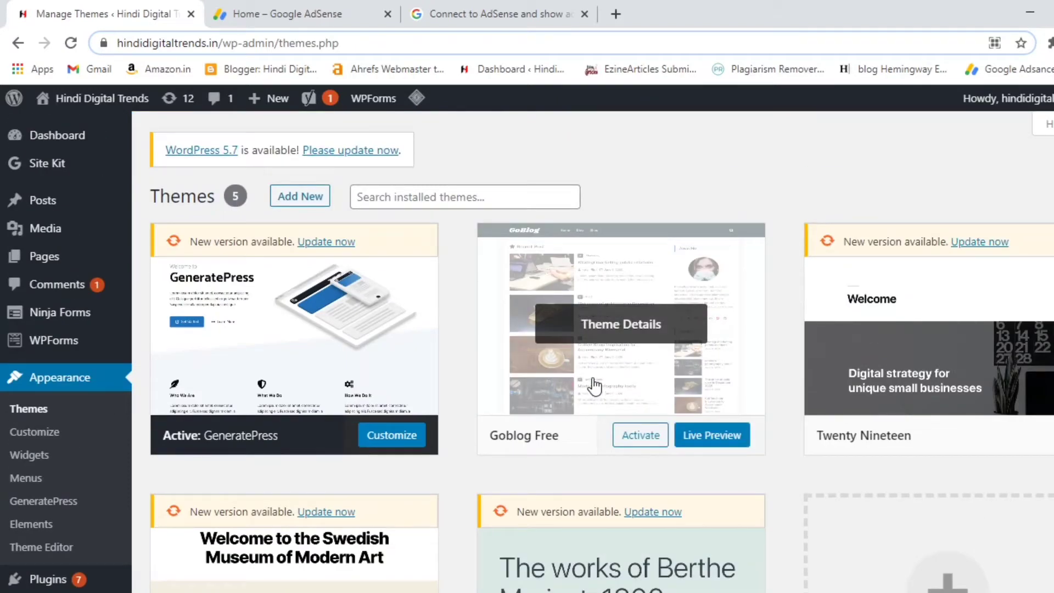
Step: Search the WordPress plugin directory for "insert header" and check the Insert Headers and Footers plugin by WPBeginner
mouse_move(77, 353)
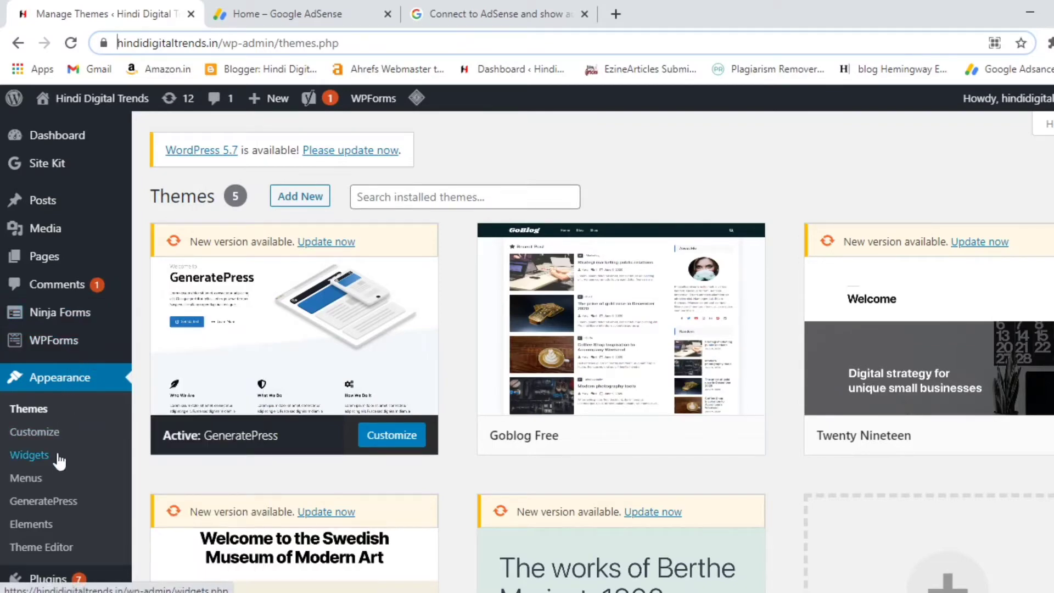
mouse_move(66, 242)
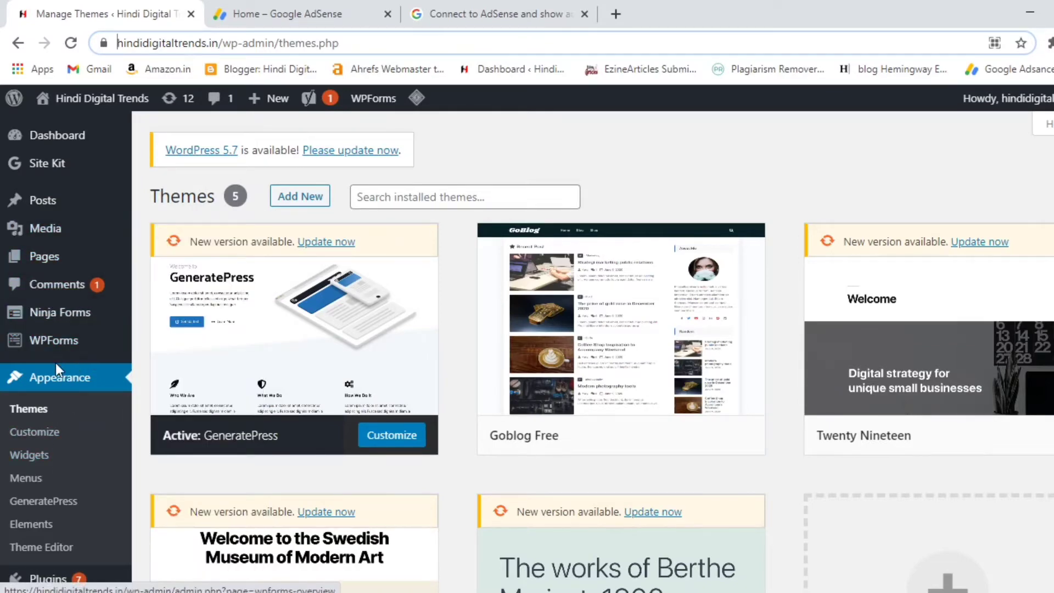
scroll(52, 500, down, 4)
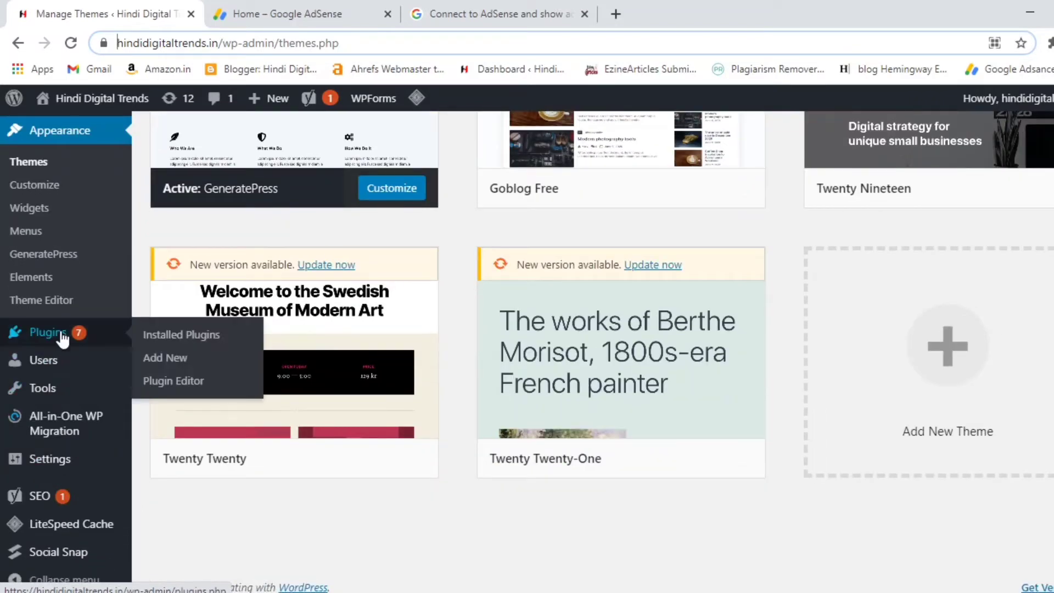
click(174, 360)
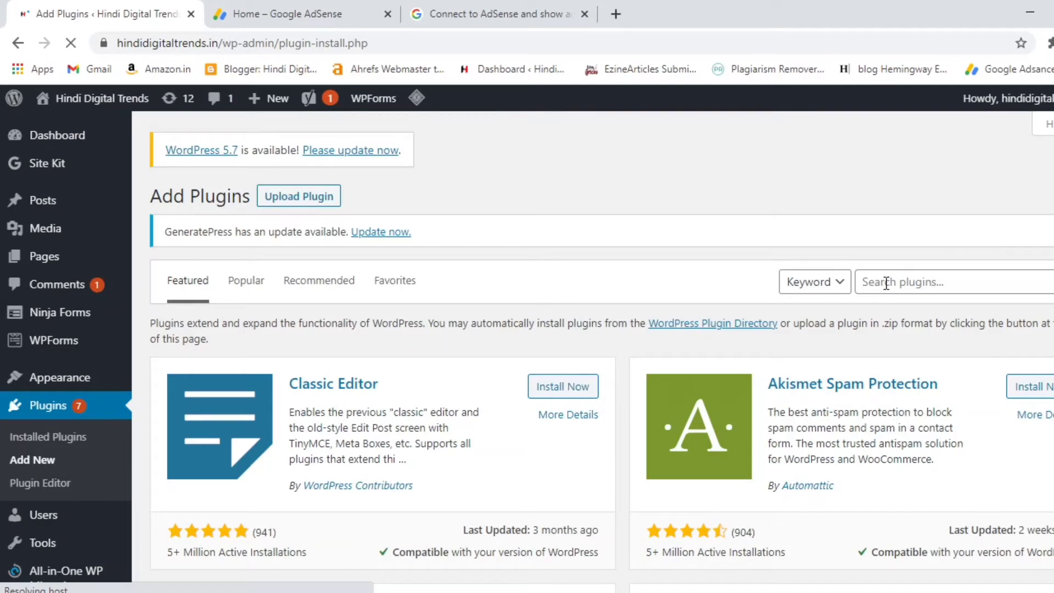
click(886, 282)
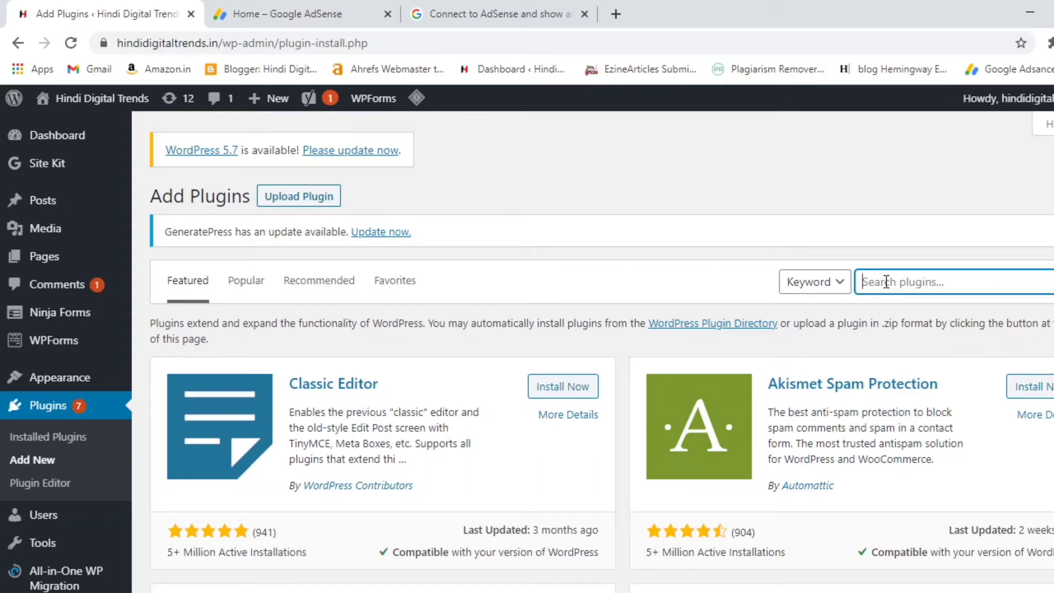
text(insert)
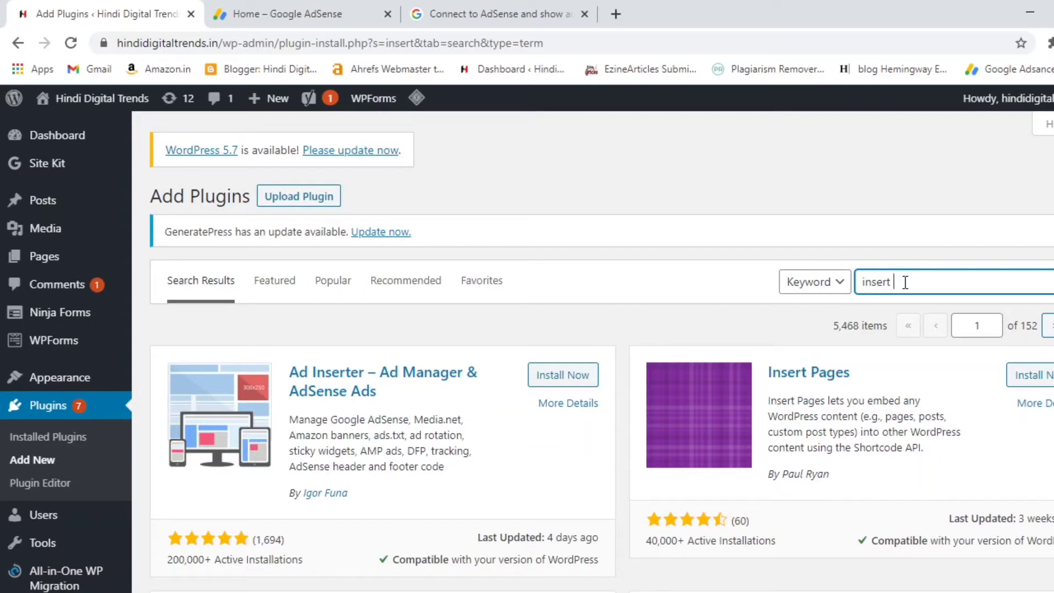
text(header)
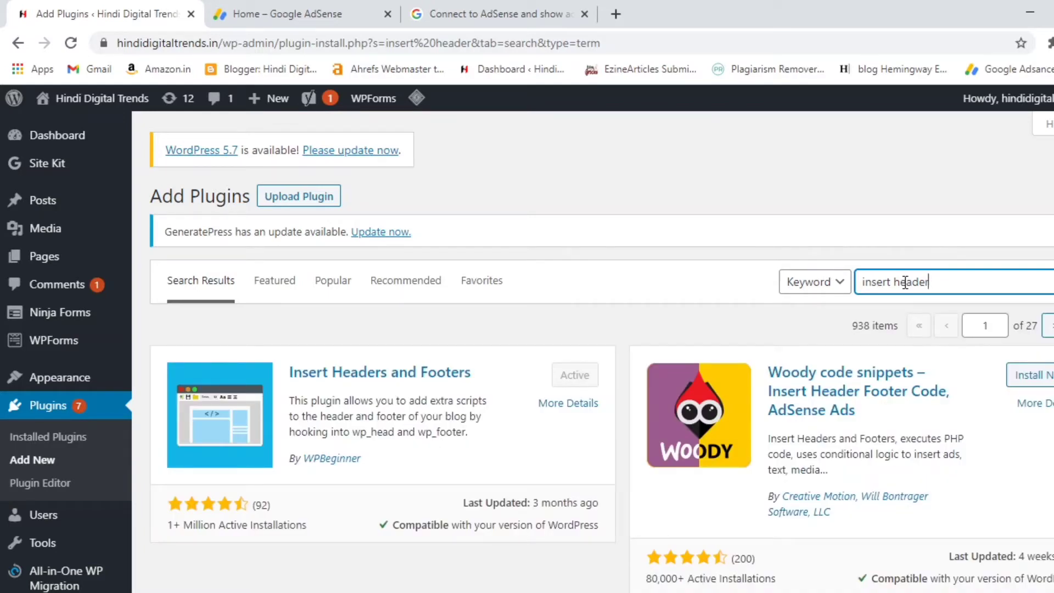
click(295, 379)
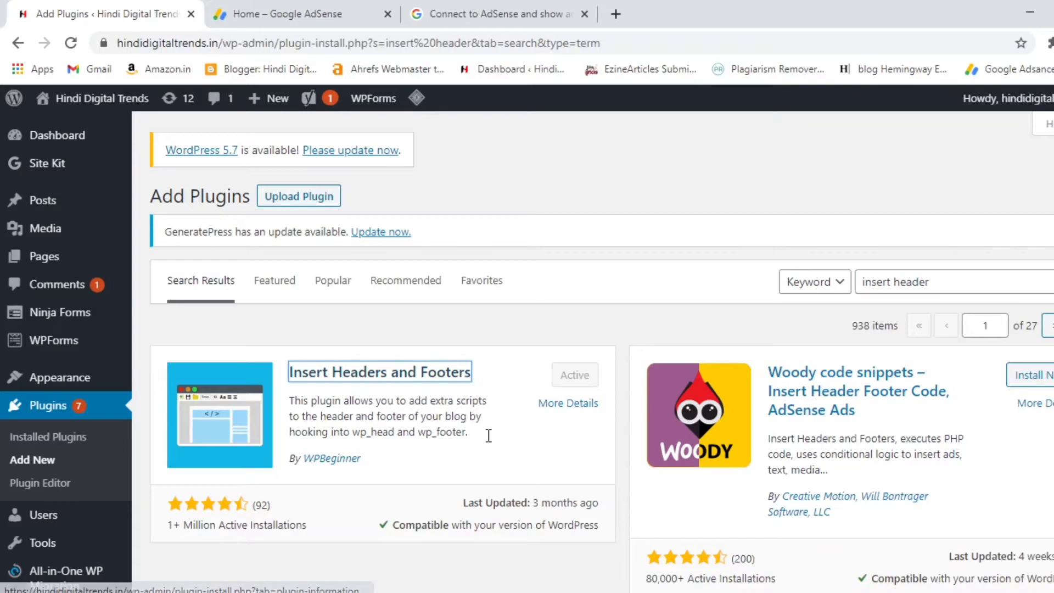
drag(574, 389, 545, 377)
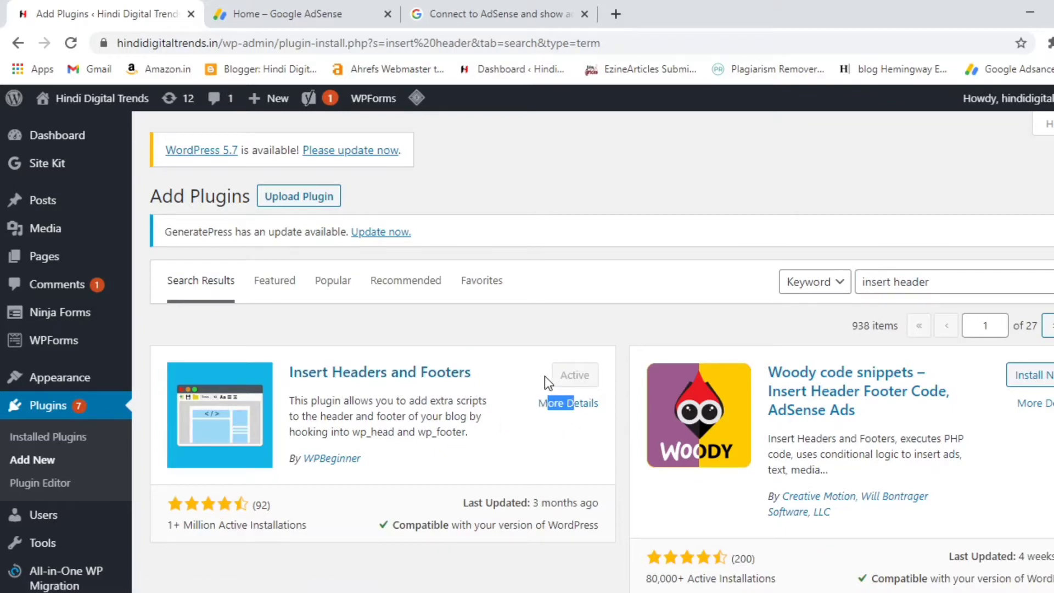
scroll(86, 459, down, 1)
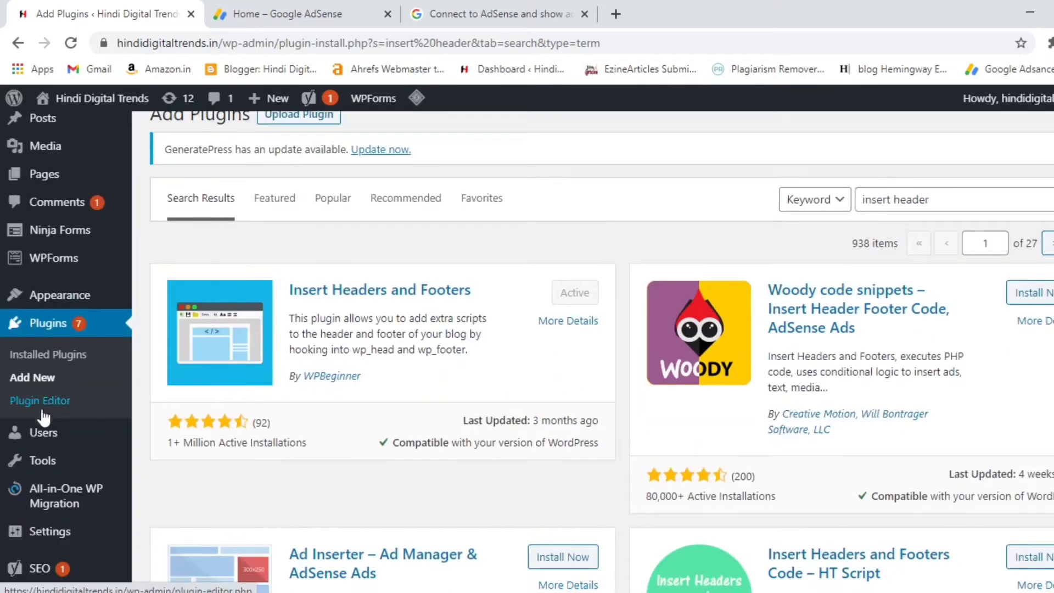
mouse_move(33, 494)
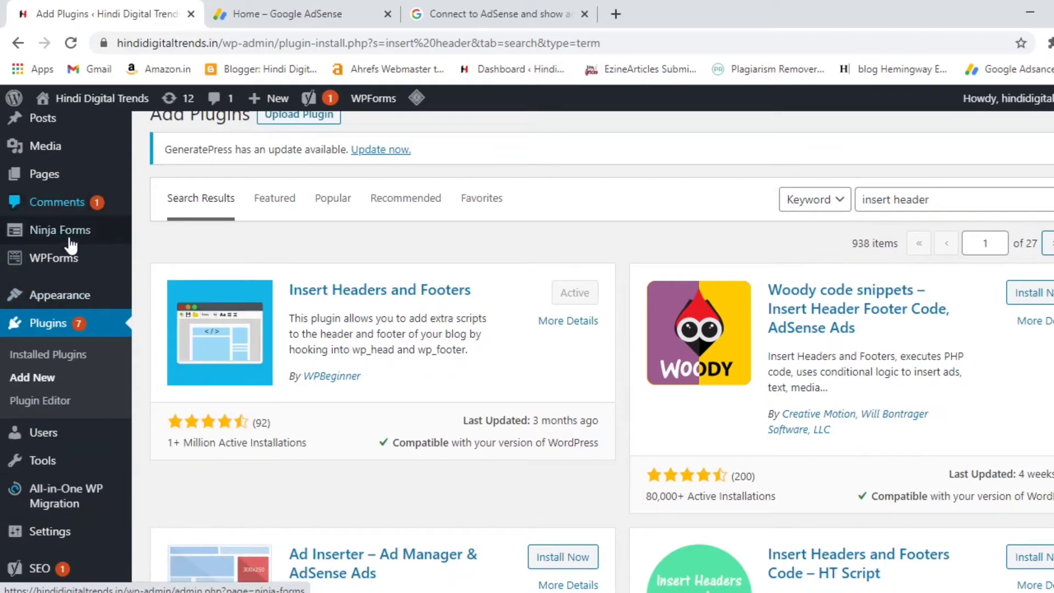
mouse_move(67, 303)
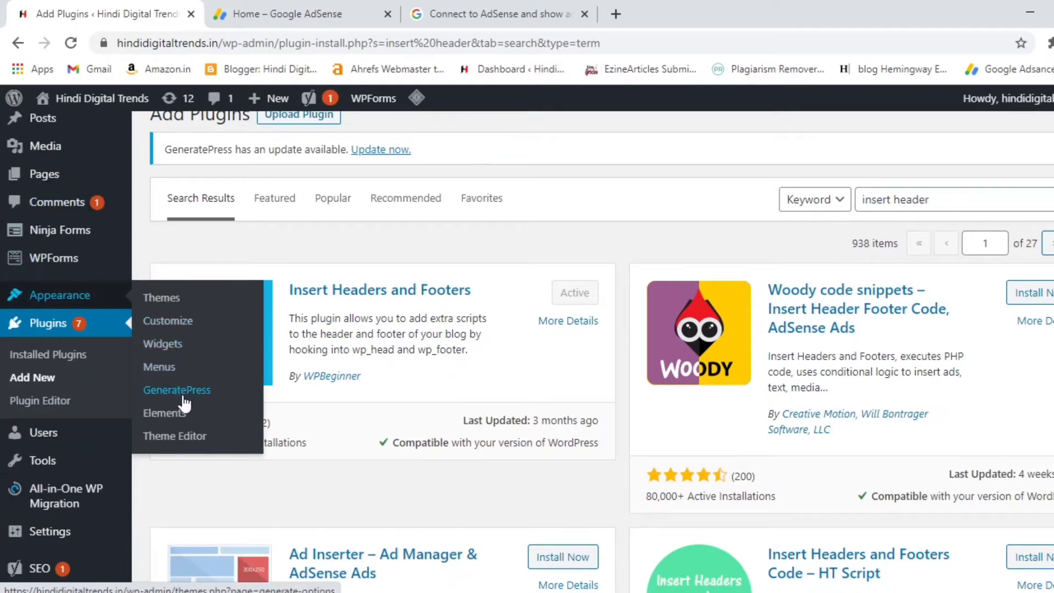
scroll(83, 384, down, 3)
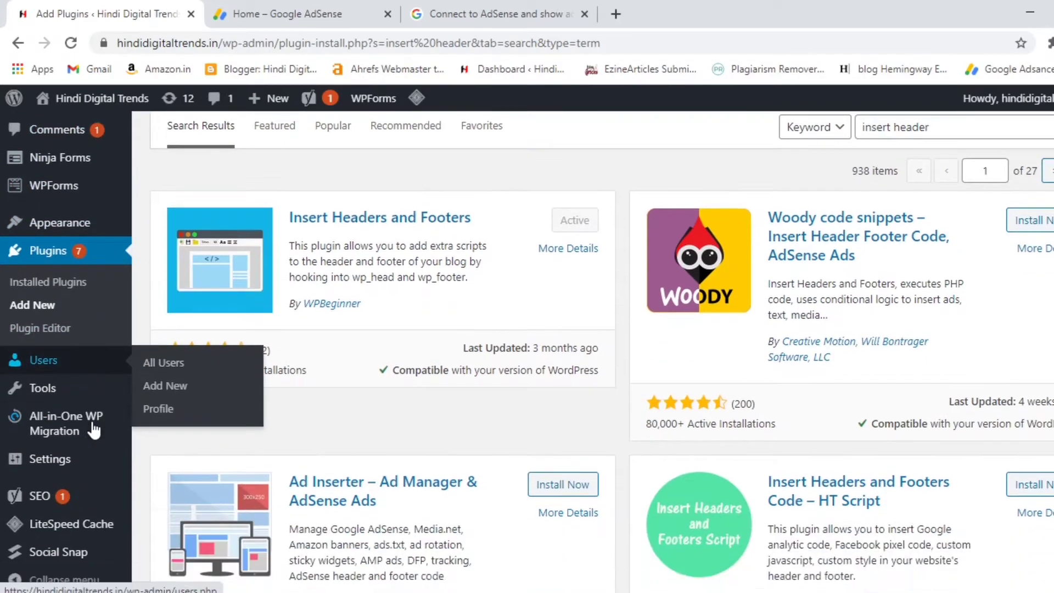
mouse_move(75, 434)
mouse_move(34, 391)
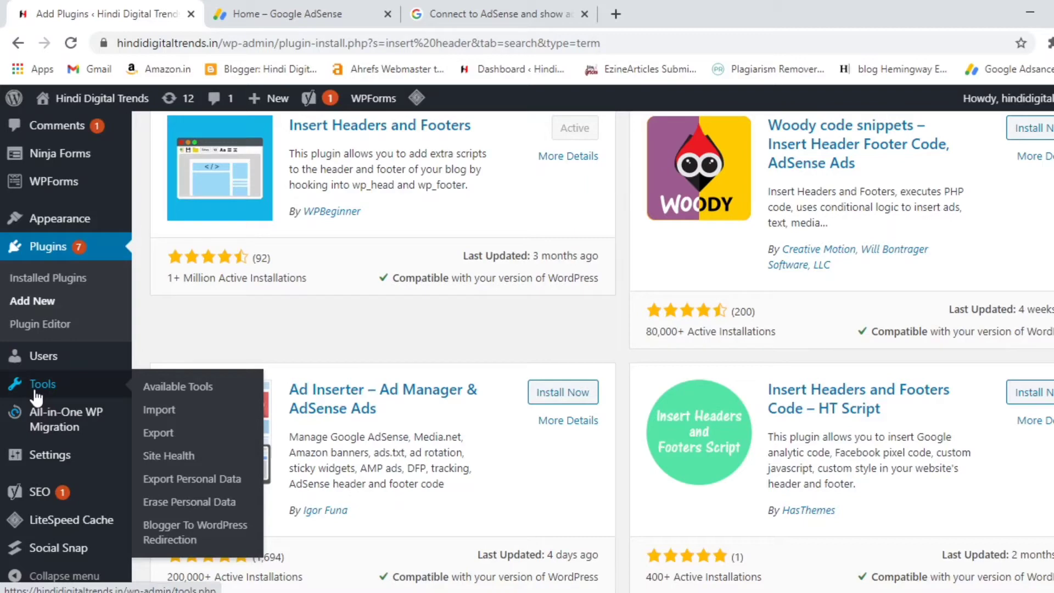
mouse_move(125, 439)
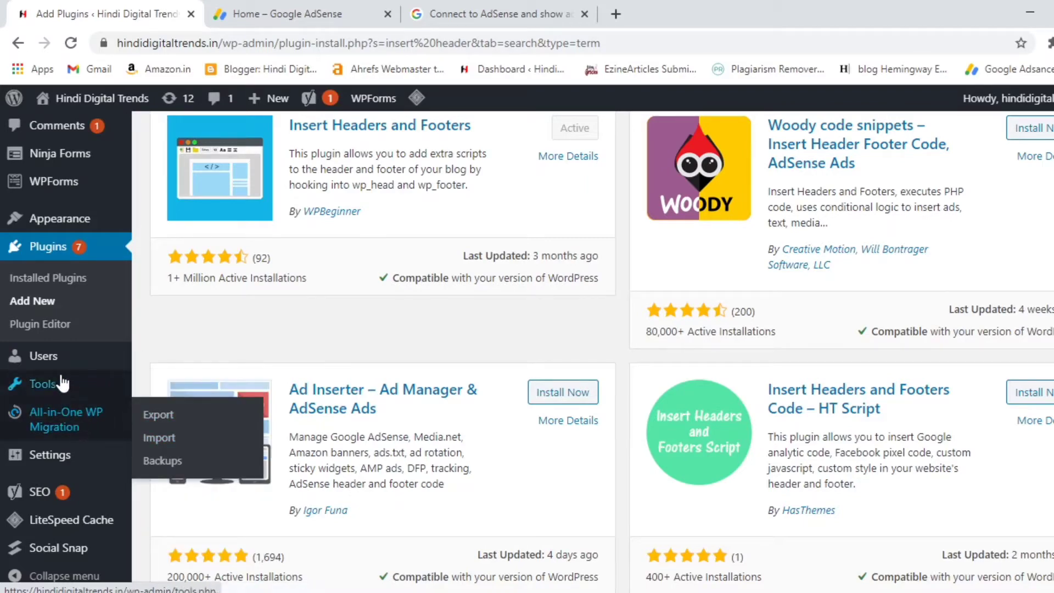
Step: Look through the list of installed plugins for Insert Headers and Footers
click(61, 284)
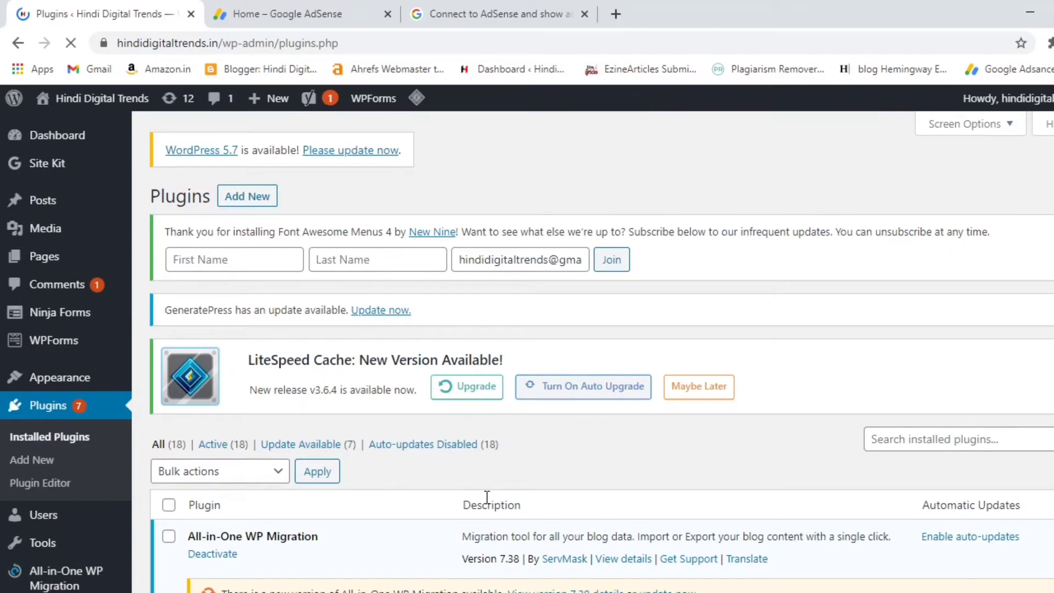
scroll(487, 497, down, 4)
scroll(485, 497, down, 7)
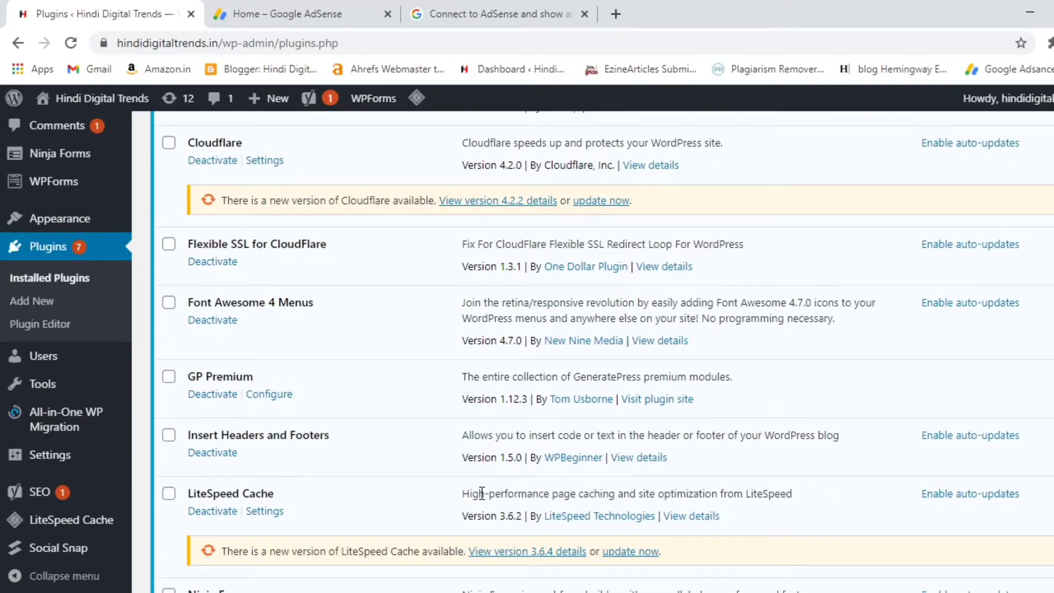
scroll(481, 492, down, 4)
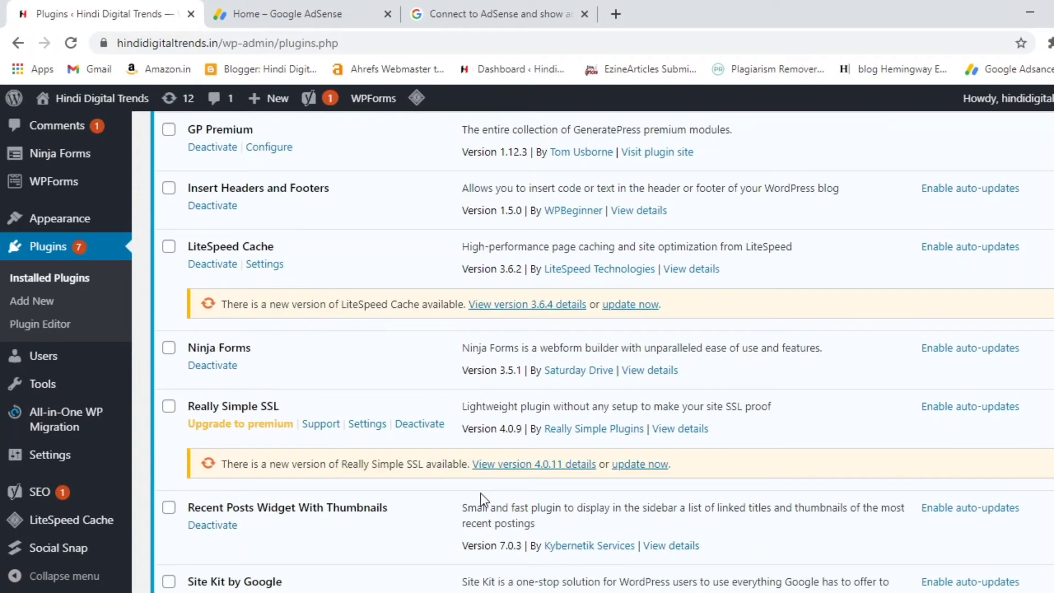
scroll(480, 493, down, 3)
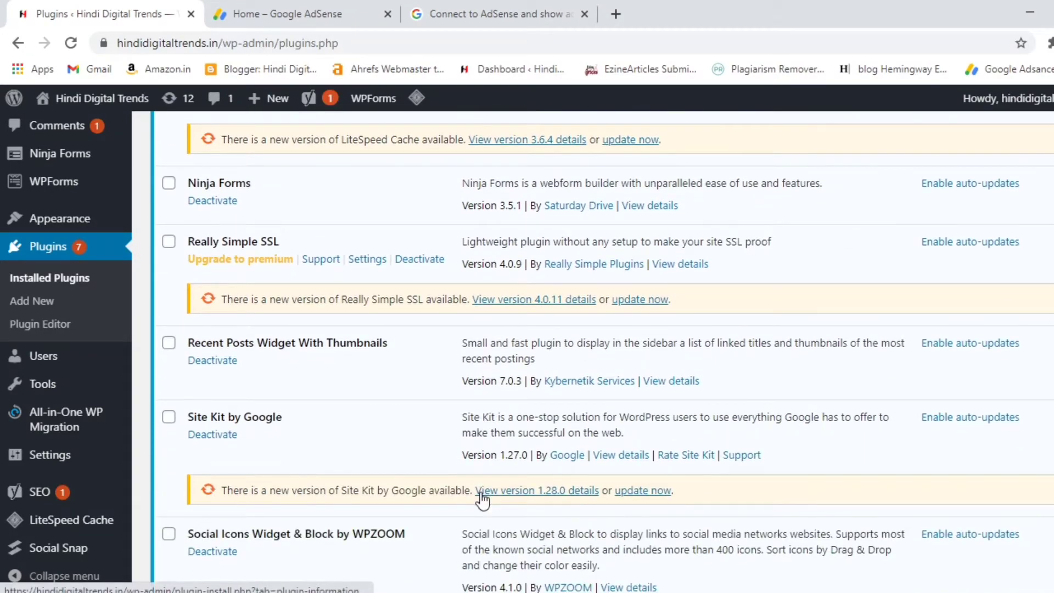
scroll(482, 497, down, 2)
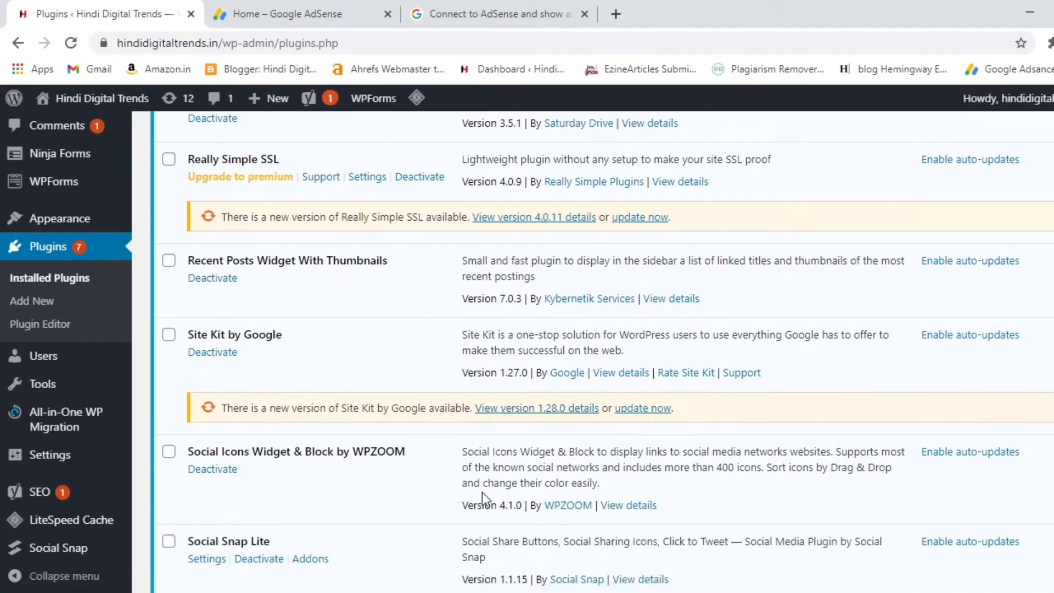
scroll(482, 497, down, 4)
scroll(482, 492, down, 3)
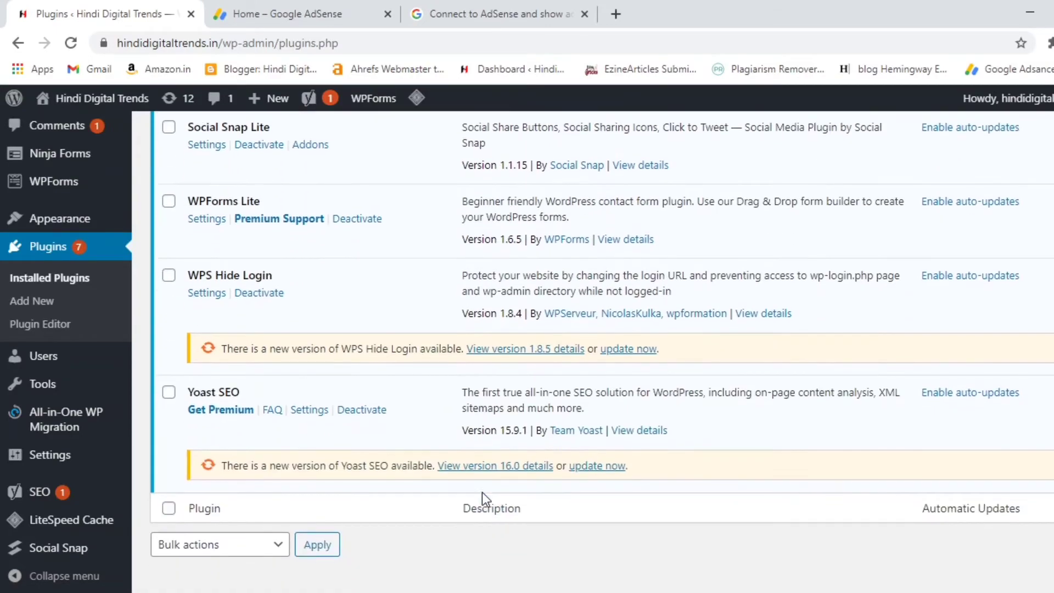
scroll(483, 491, up, 4)
scroll(484, 492, up, 7)
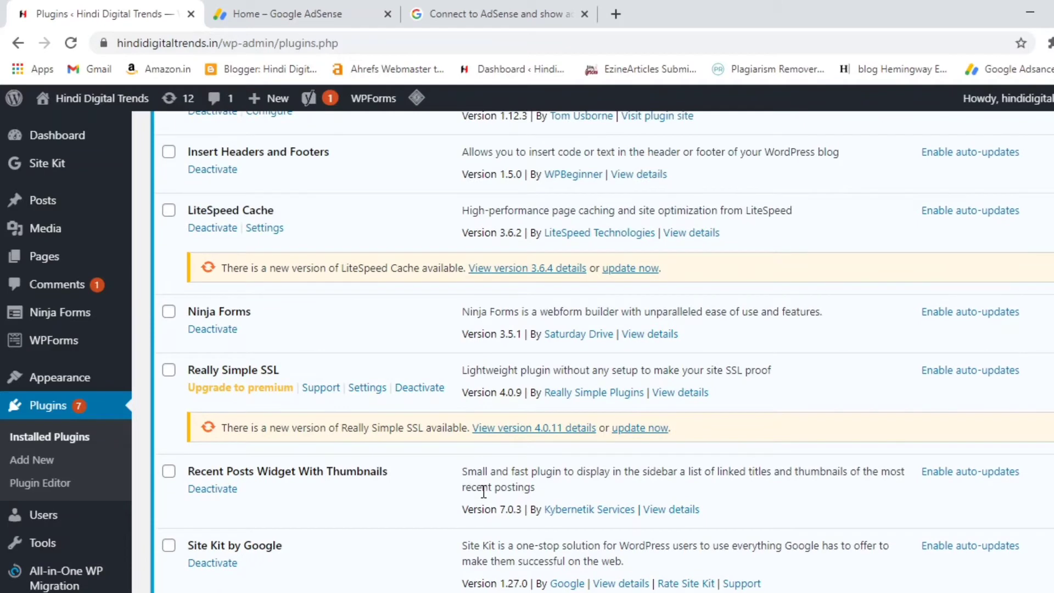
scroll(482, 492, up, 3)
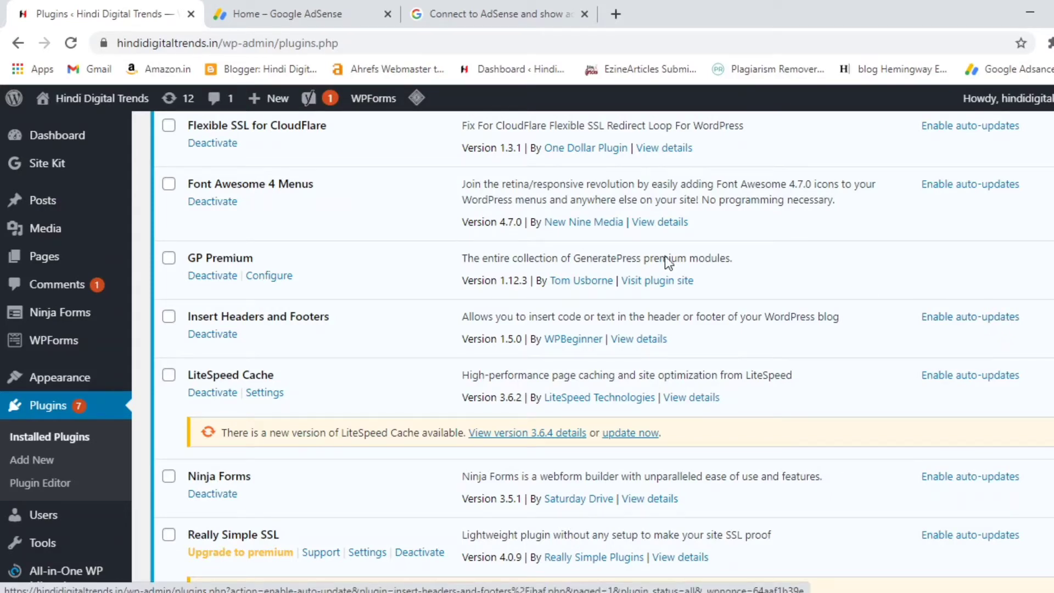
Step: Open the settings page of the Insert Headers and Footers plugin
scroll(66, 431, down, 3)
scroll(66, 431, down, 2)
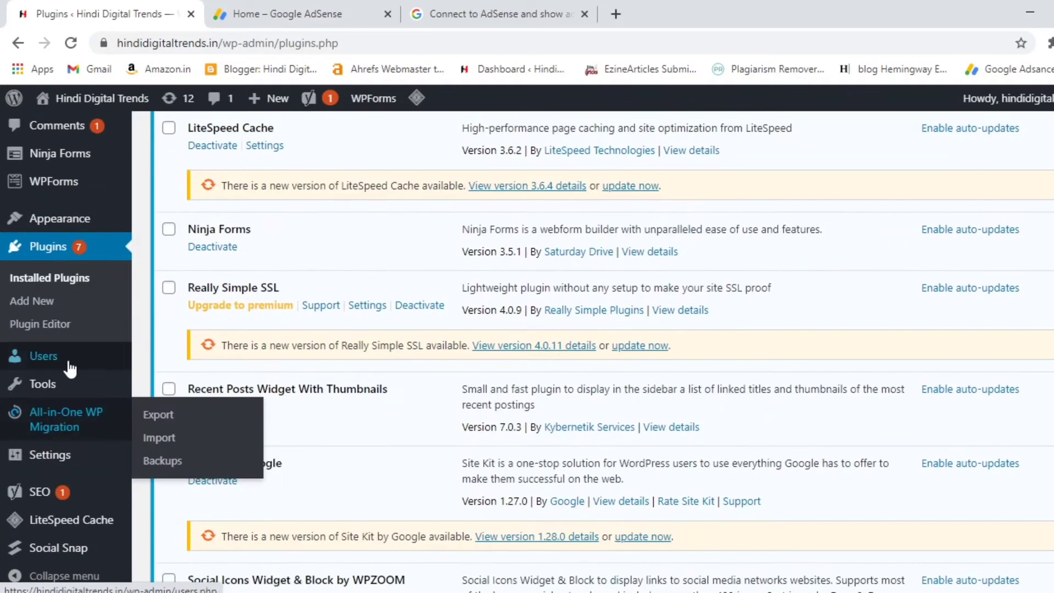
mouse_move(44, 456)
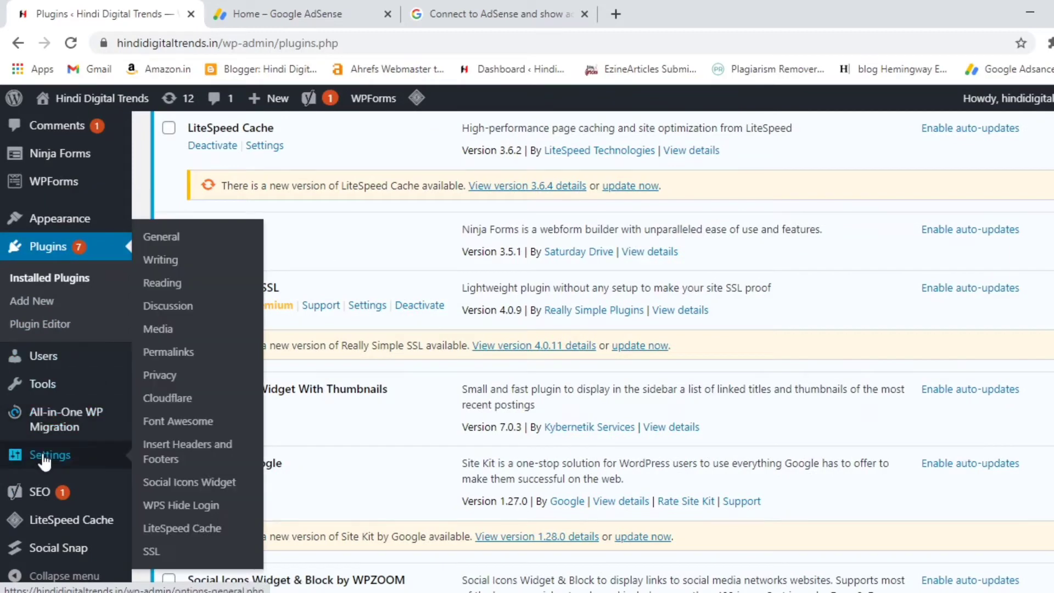
click(166, 446)
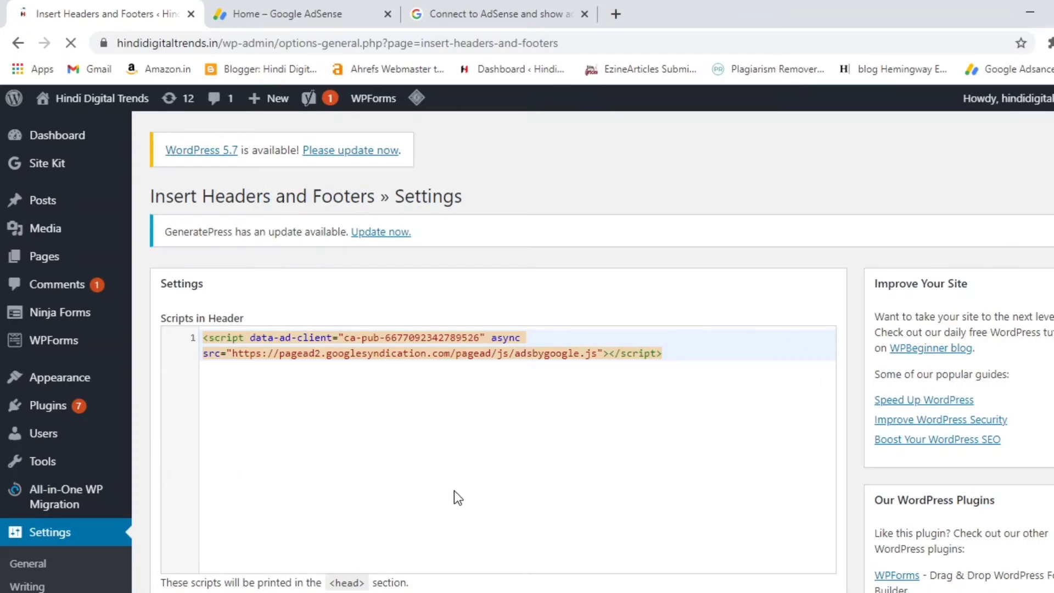
Step: Look through the Scripts in Header, Scripts in Body and Scripts in Footer fields of the plugin settings
scroll(453, 490, down, 7)
scroll(453, 485, up, 6)
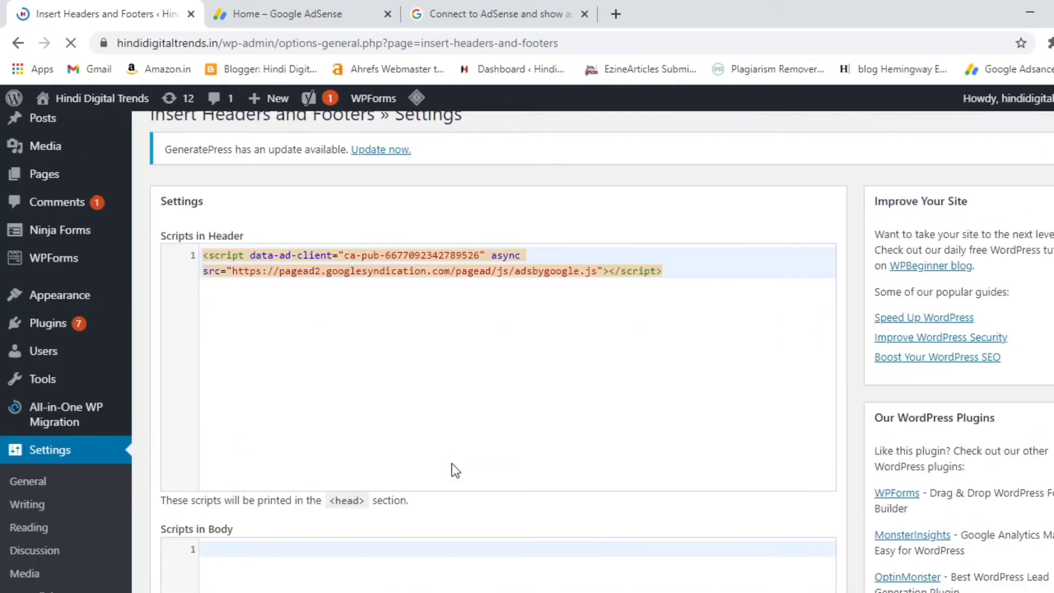
scroll(451, 465, down, 5)
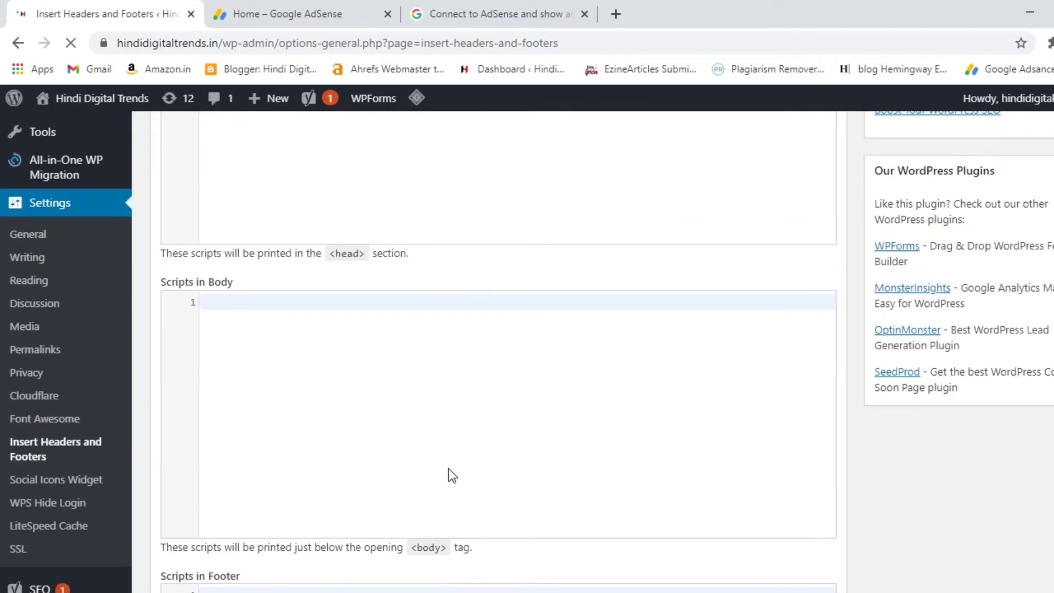
scroll(451, 475, down, 3)
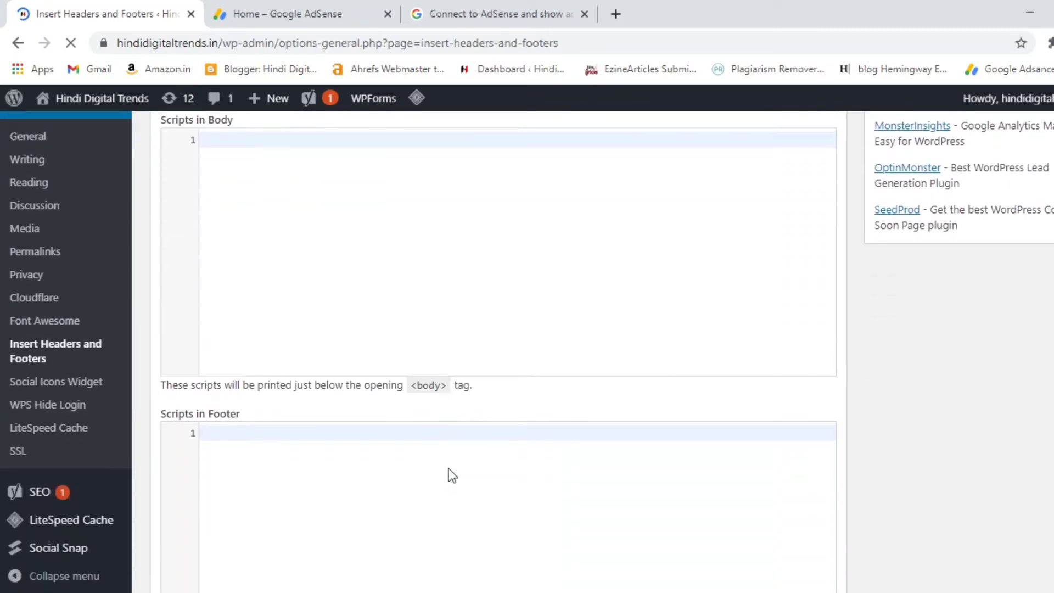
scroll(449, 469, up, 3)
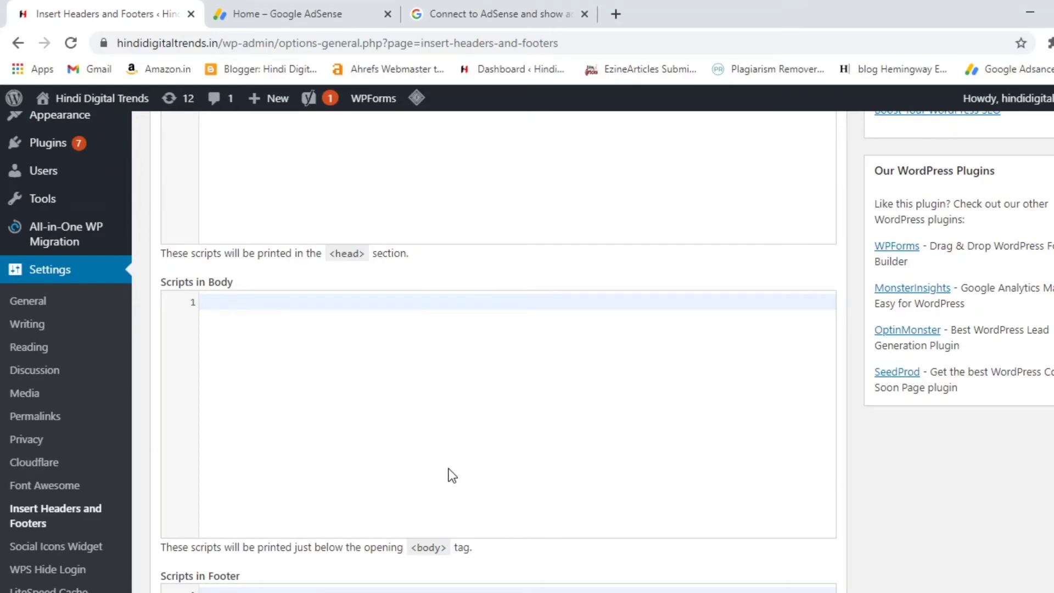
scroll(449, 469, down, 7)
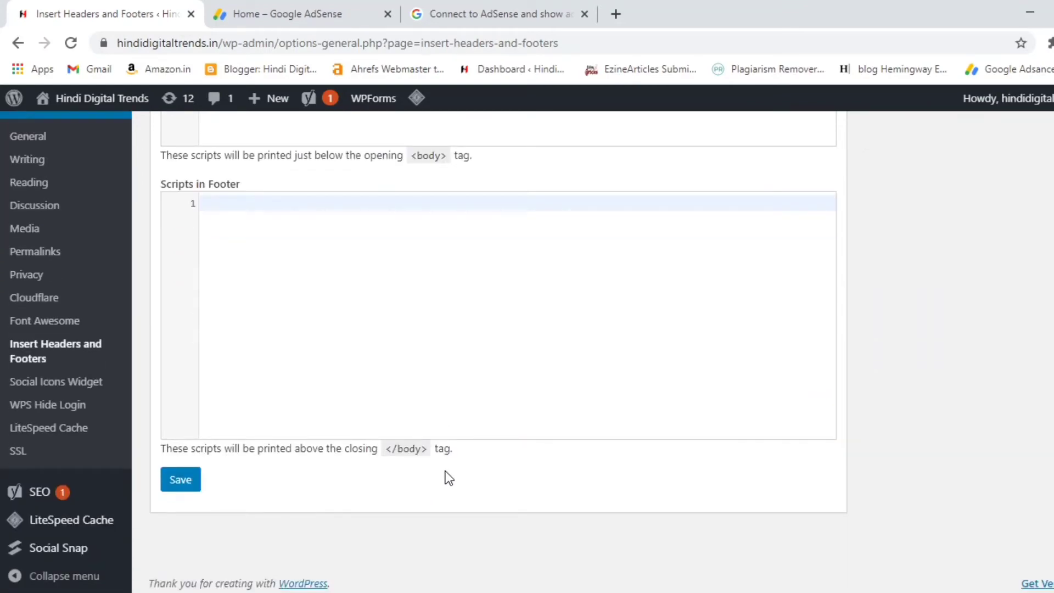
scroll(449, 477, up, 13)
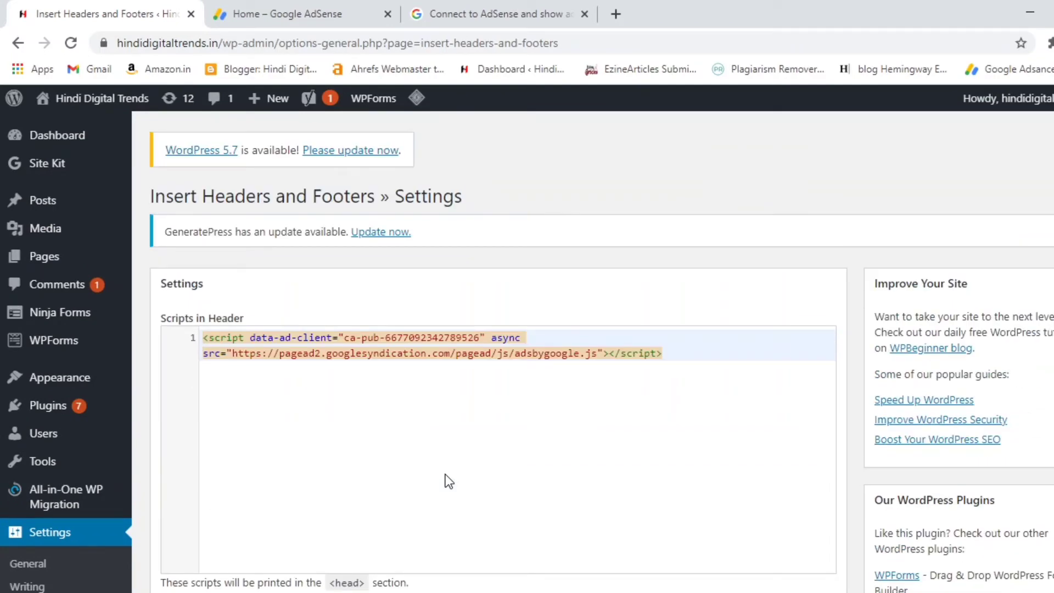
Step: Replace the contents of Scripts in Header with the copied AdSense code and save the plugin settings
click(679, 354)
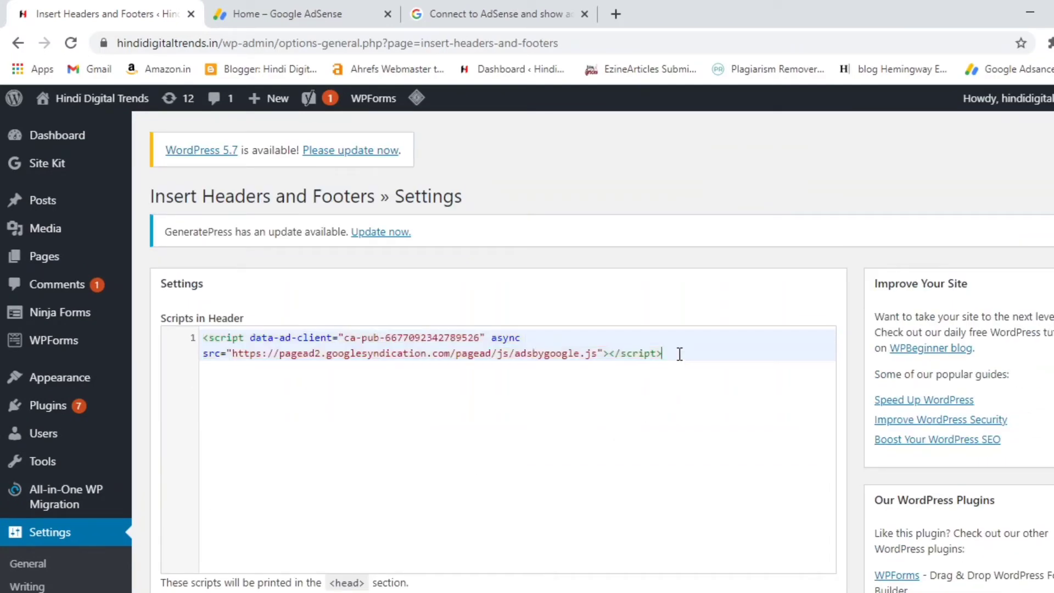
drag(678, 354, 192, 335)
key(ctrl+c)
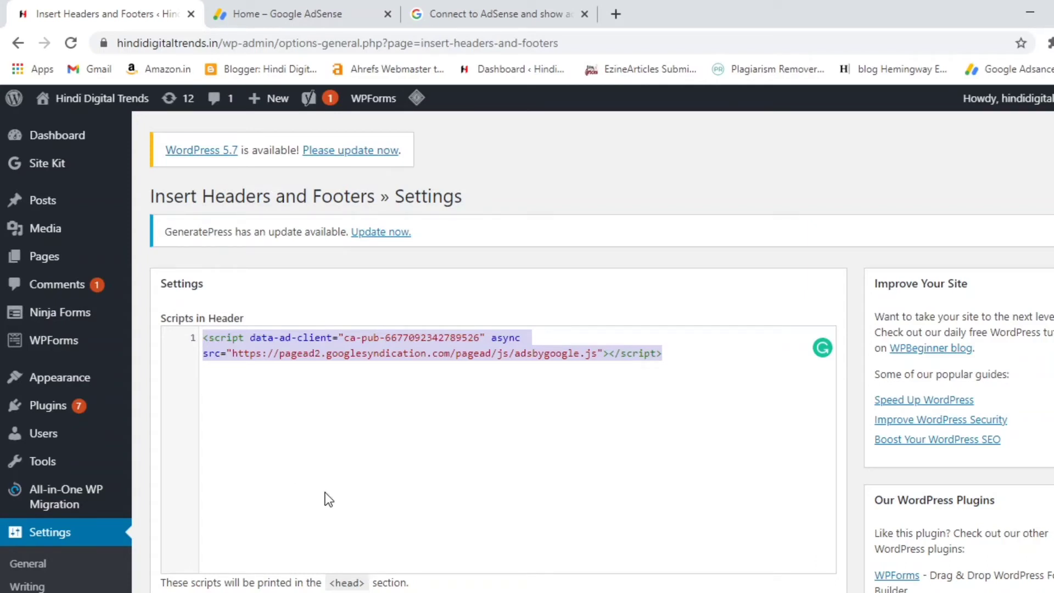
key(BackSpace)
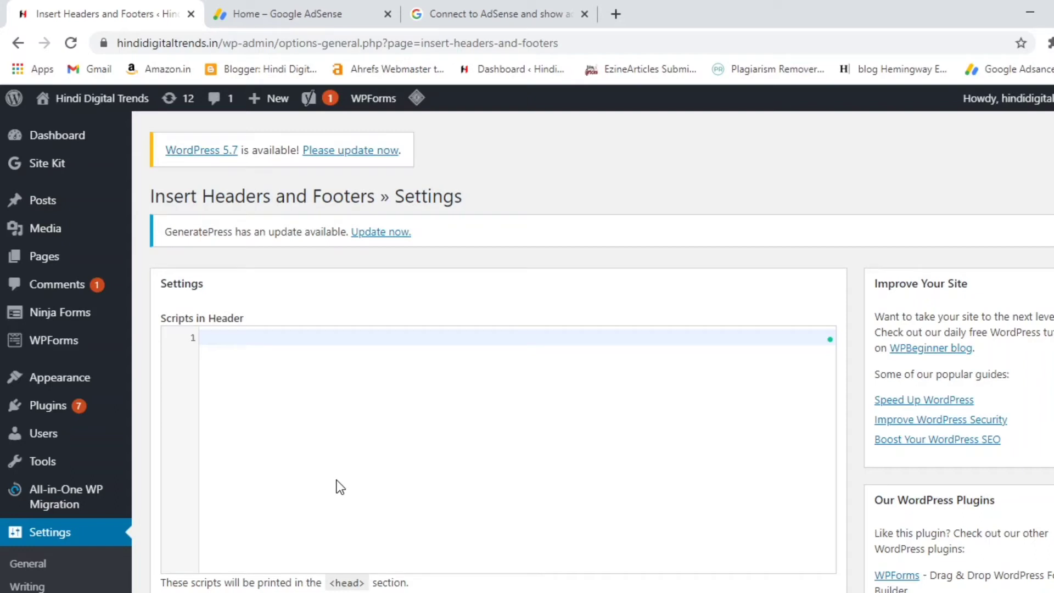
key(ctrl+v)
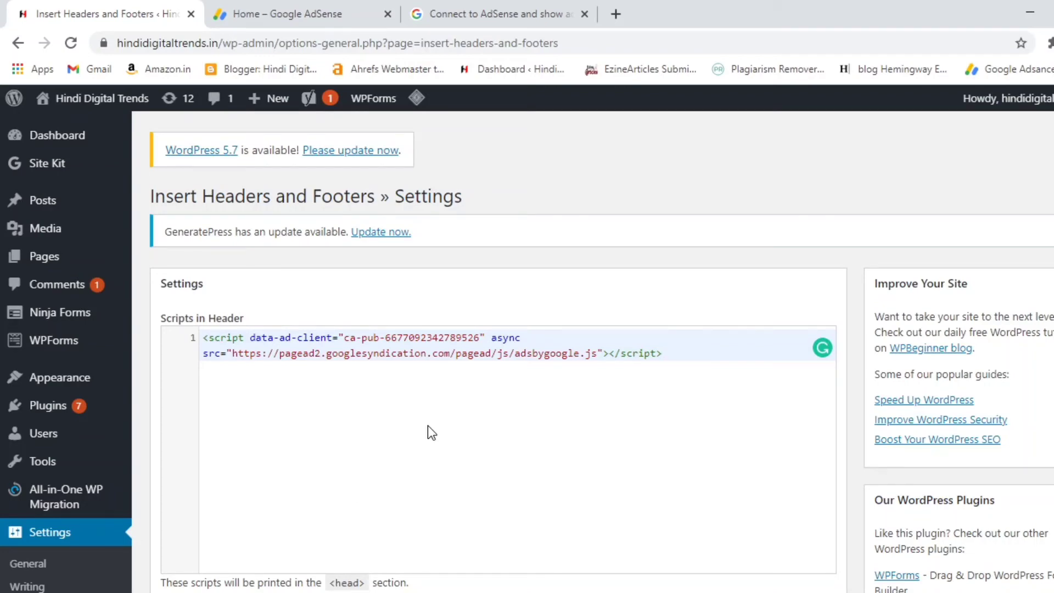
scroll(430, 433, down, 10)
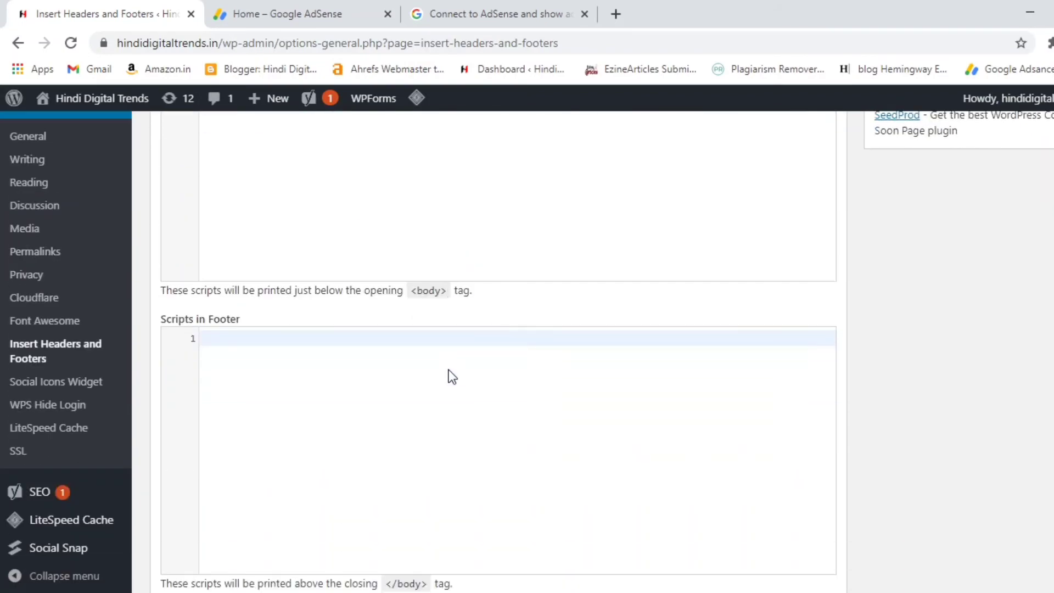
scroll(452, 377, down, 2)
click(188, 485)
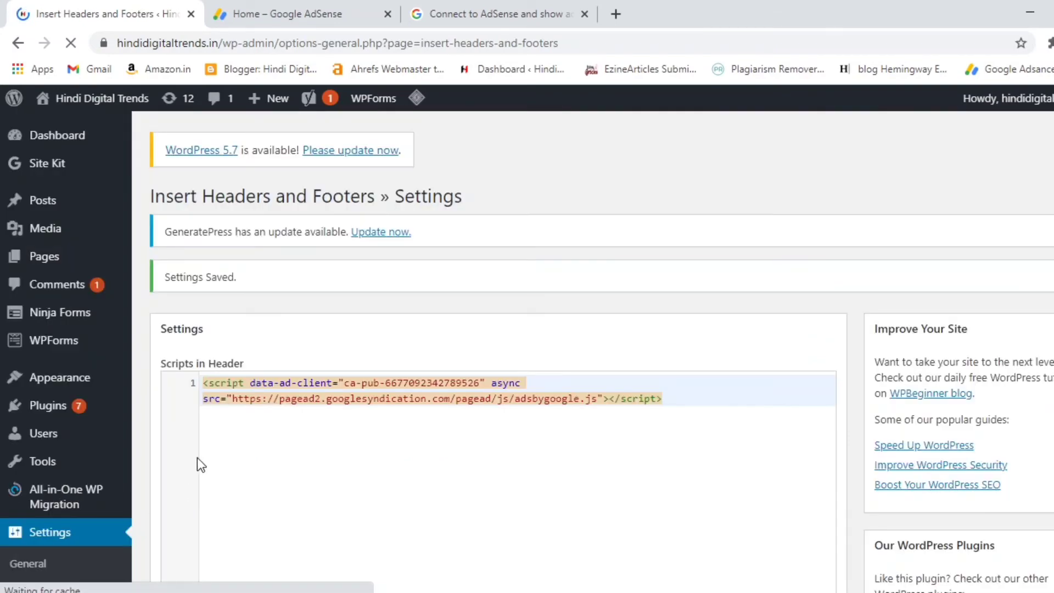
Step: Review the saved plugin settings from the header script through the body and footer script fields
scroll(407, 467, down, 1)
scroll(420, 368, down, 5)
scroll(424, 358, down, 5)
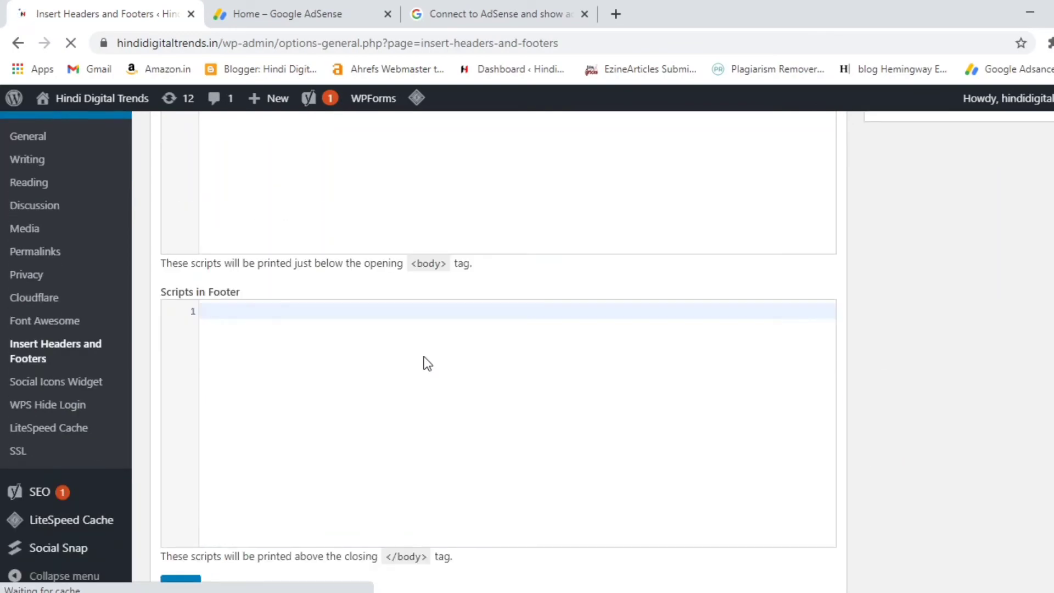
scroll(423, 354, down, 2)
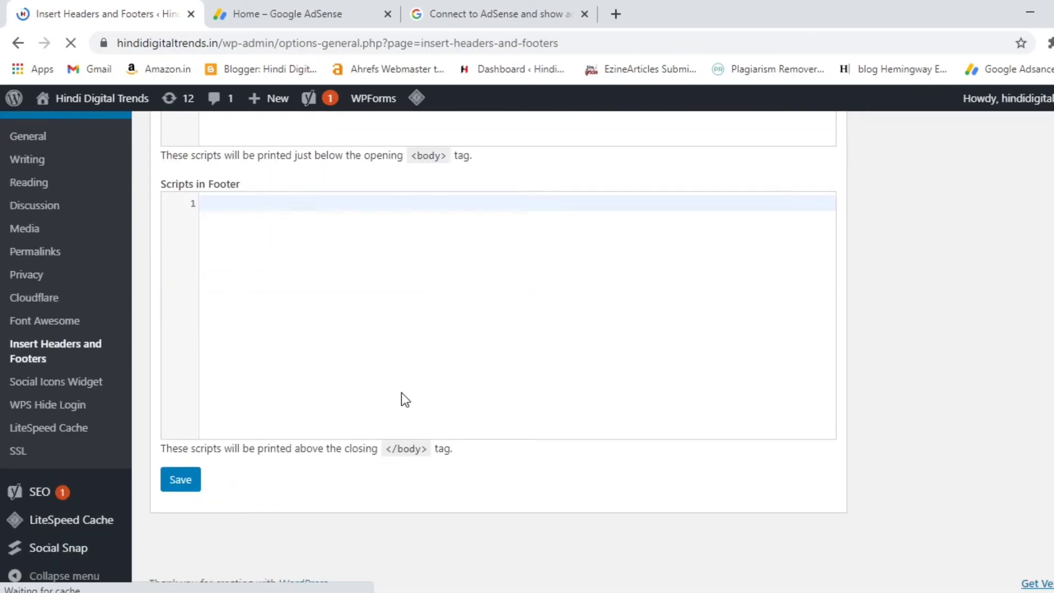
scroll(401, 395, up, 7)
scroll(401, 393, up, 6)
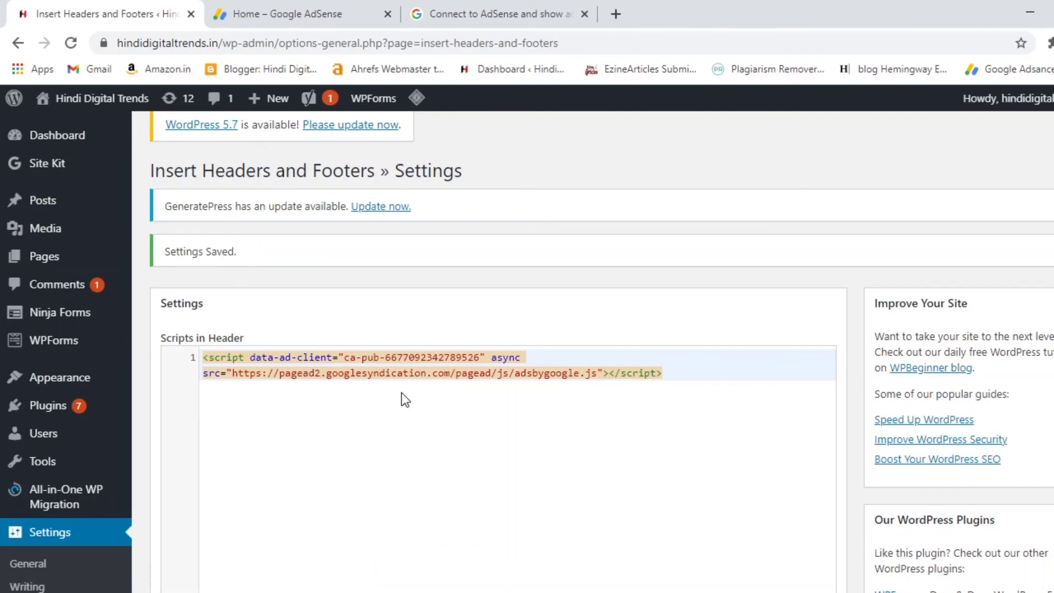
scroll(401, 392, down, 12)
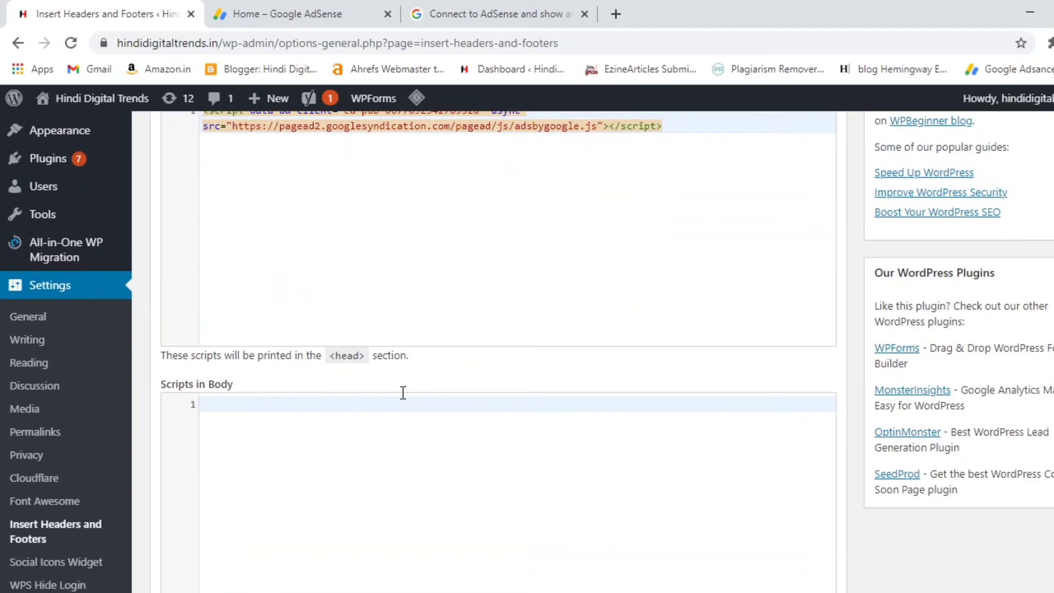
scroll(403, 392, up, 6)
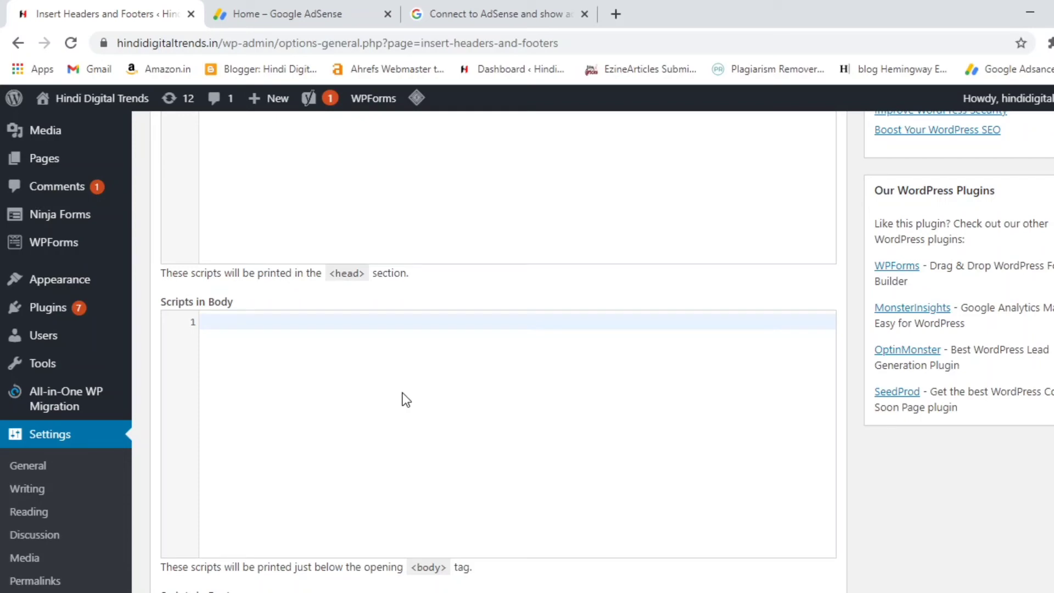
scroll(406, 399, up, 6)
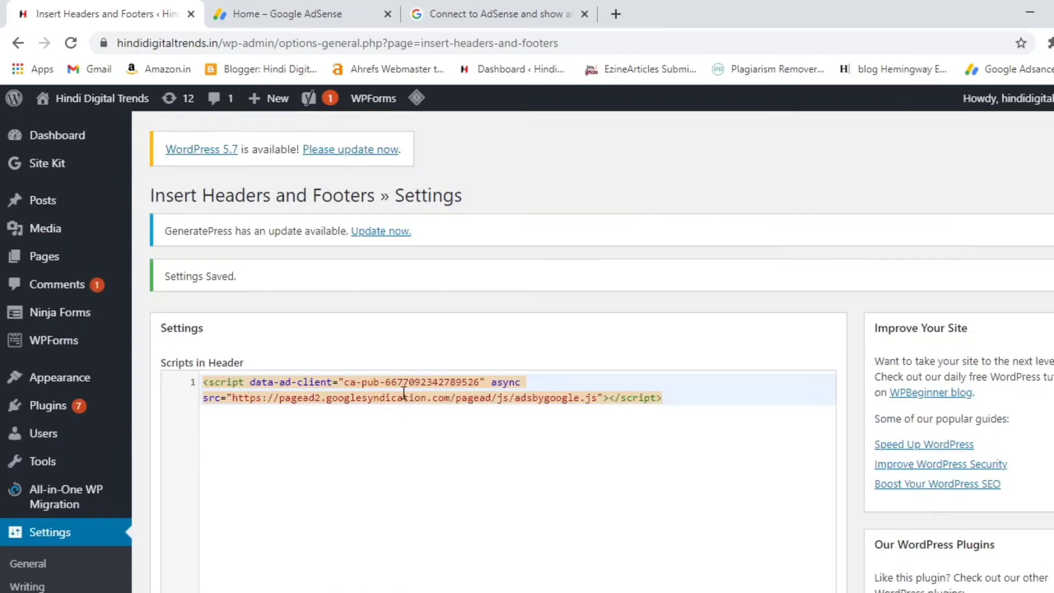
scroll(406, 399, down, 12)
scroll(406, 399, up, 3)
scroll(406, 399, up, 10)
scroll(406, 399, down, 12)
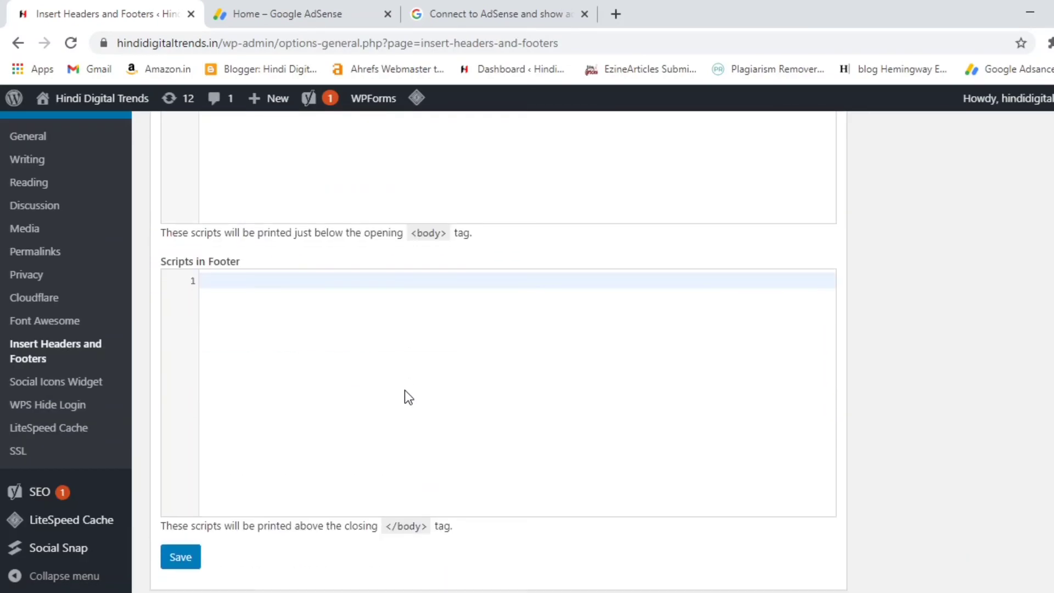
scroll(330, 414, up, 13)
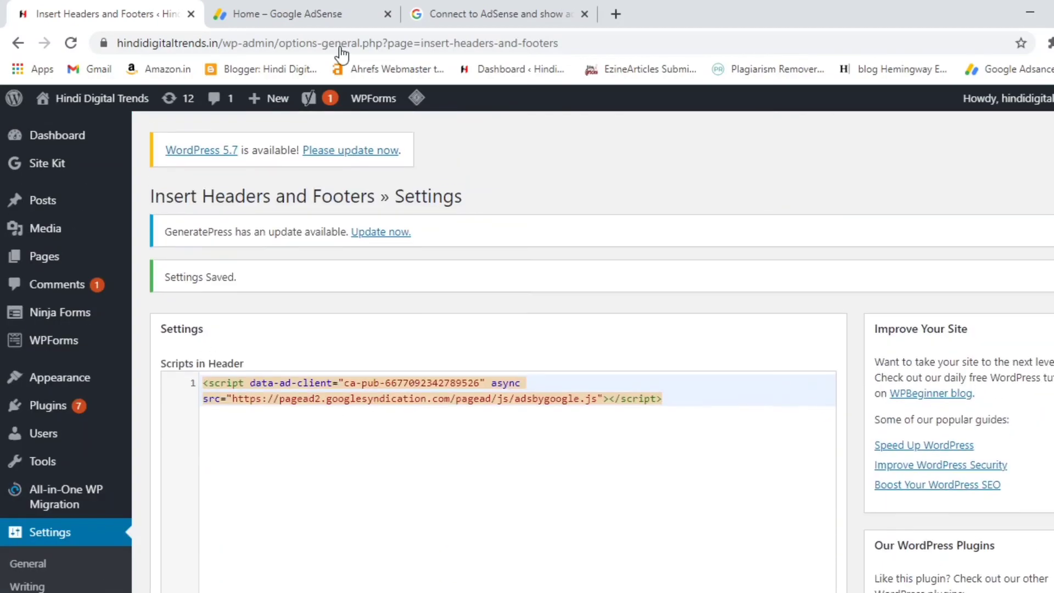
Step: Switch to Google AdSense, confirm that the code has been pasted into the site, submit it, and acknowledge the result
click(321, 5)
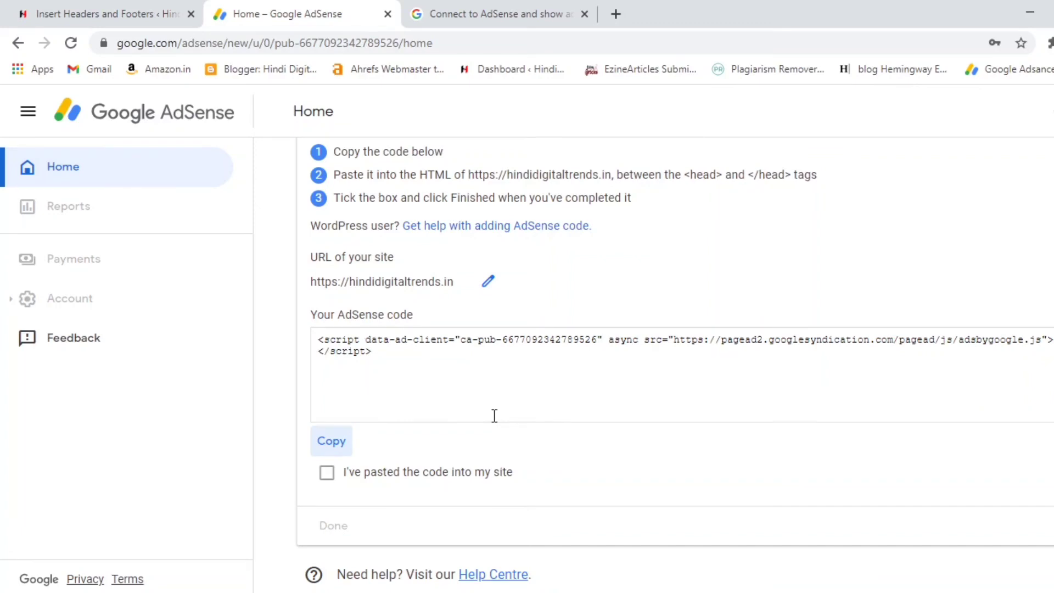
click(327, 473)
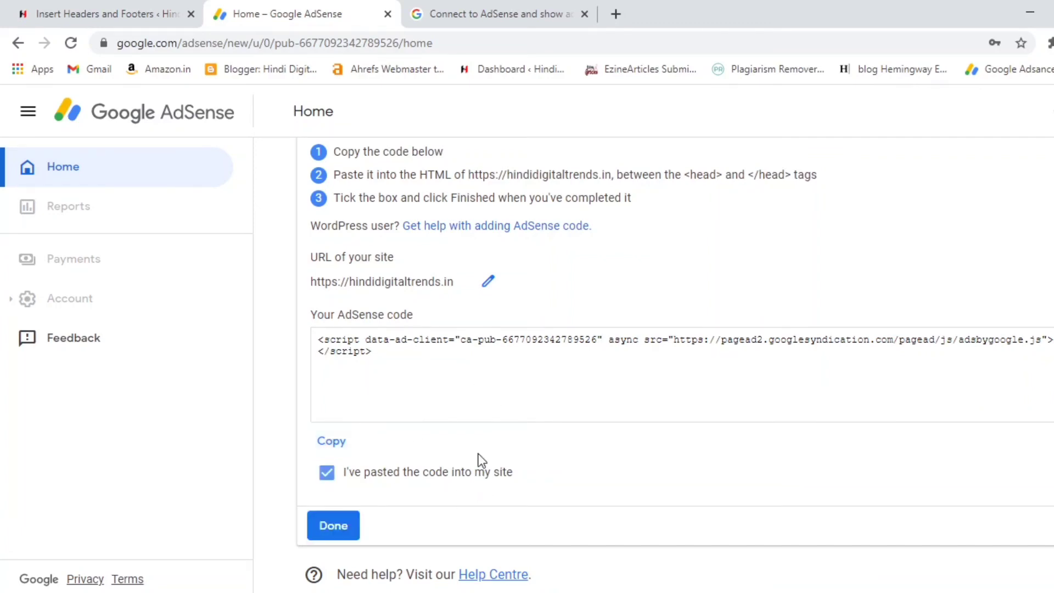
click(354, 525)
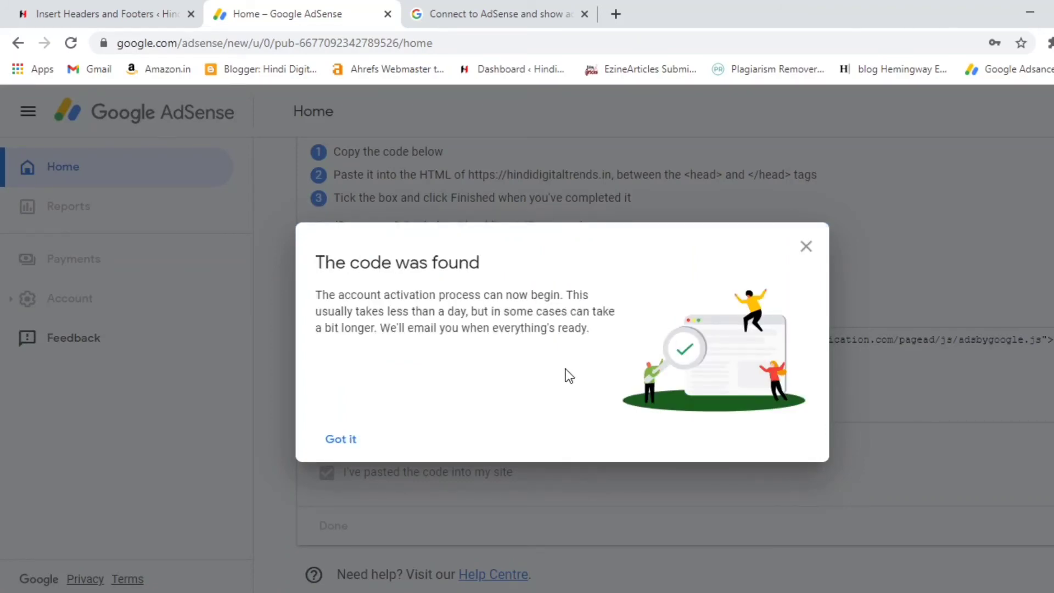
click(351, 441)
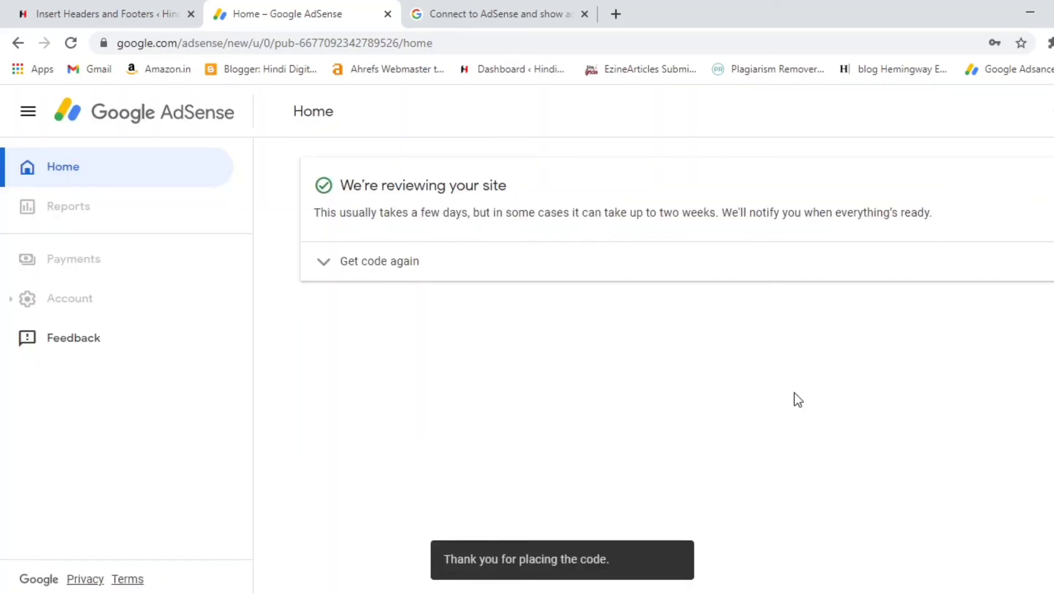
Step: Check which account is signed in to AdSense and view the AdSense Help article on connecting a WordPress site
click(1048, 111)
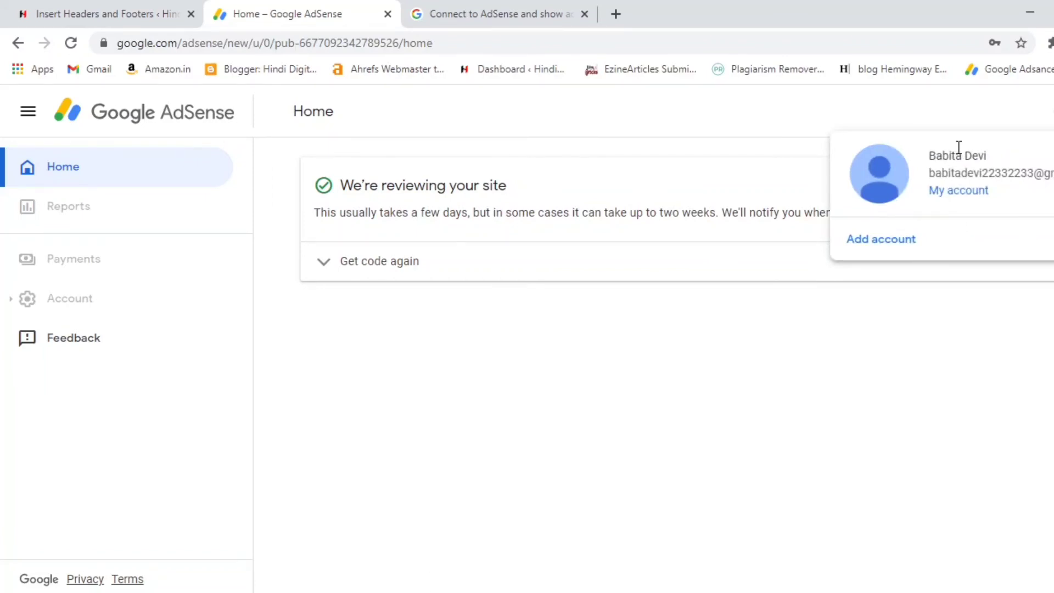
click(651, 396)
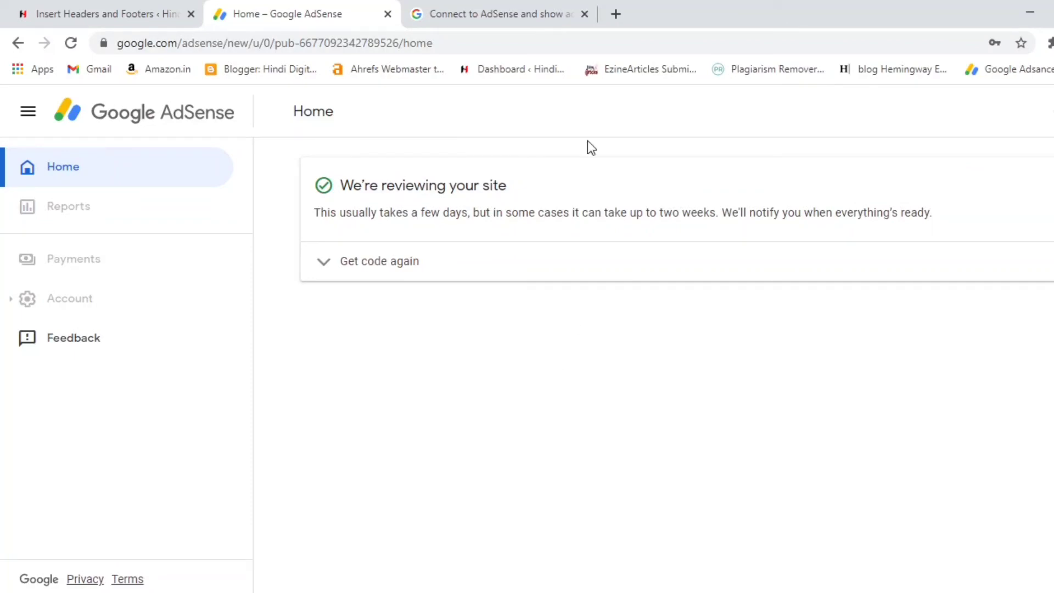
click(542, 3)
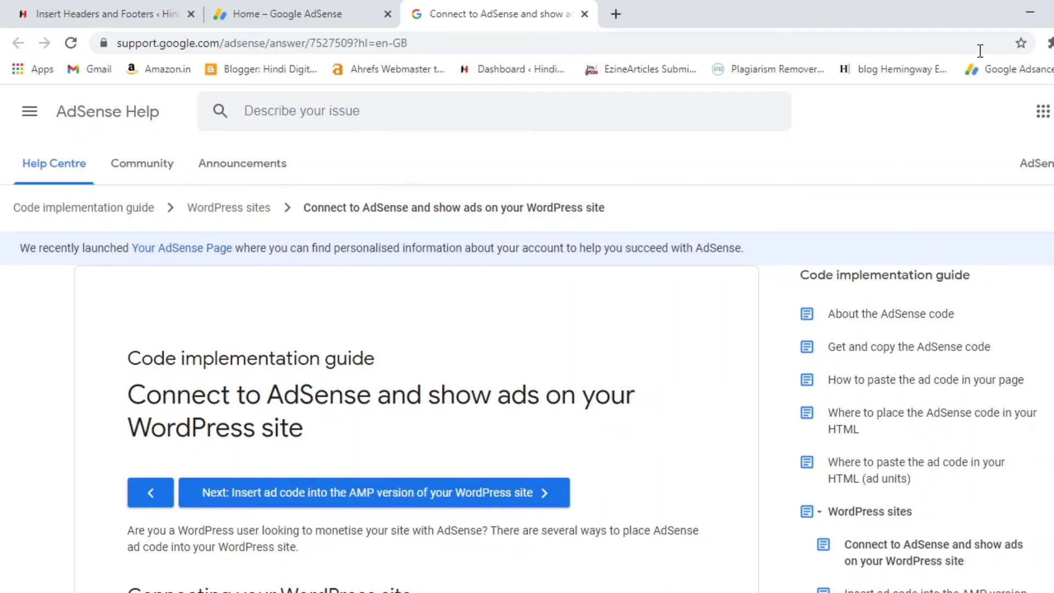
click(301, 9)
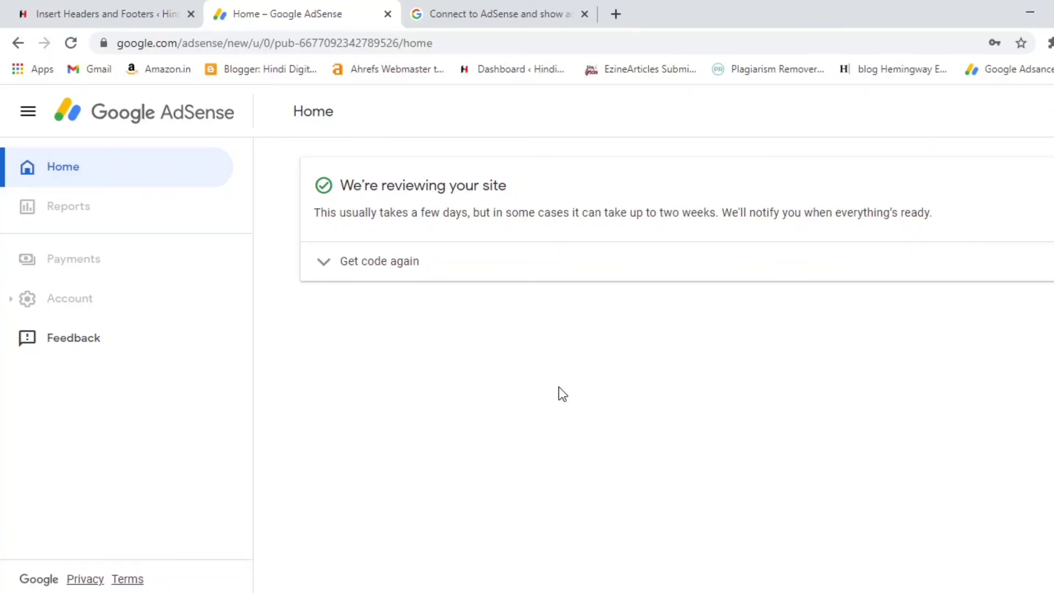
Step: Switch back to the WordPress admin and open its dashboard
click(116, 5)
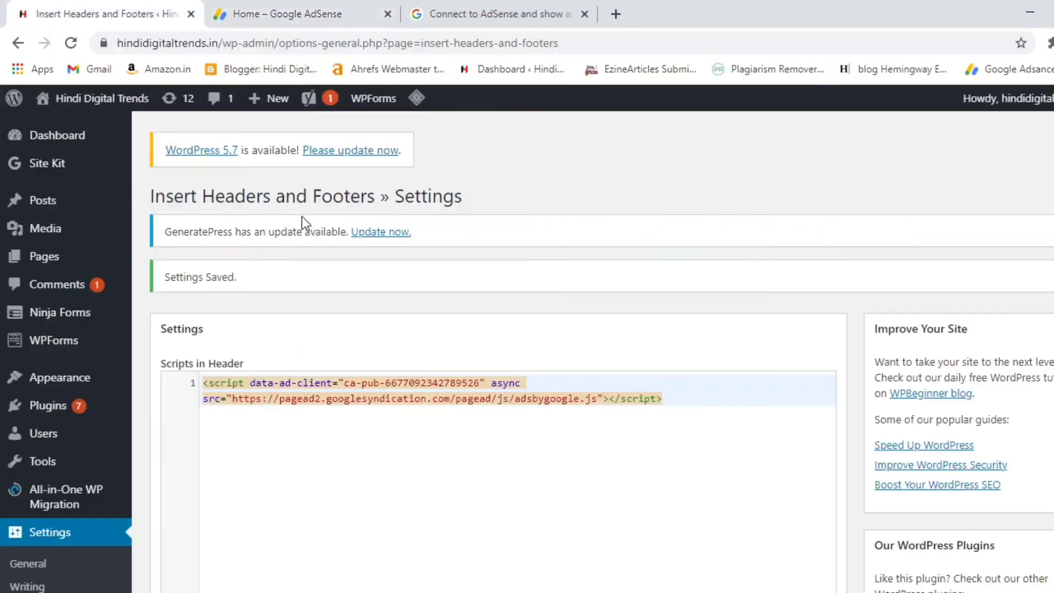
click(64, 144)
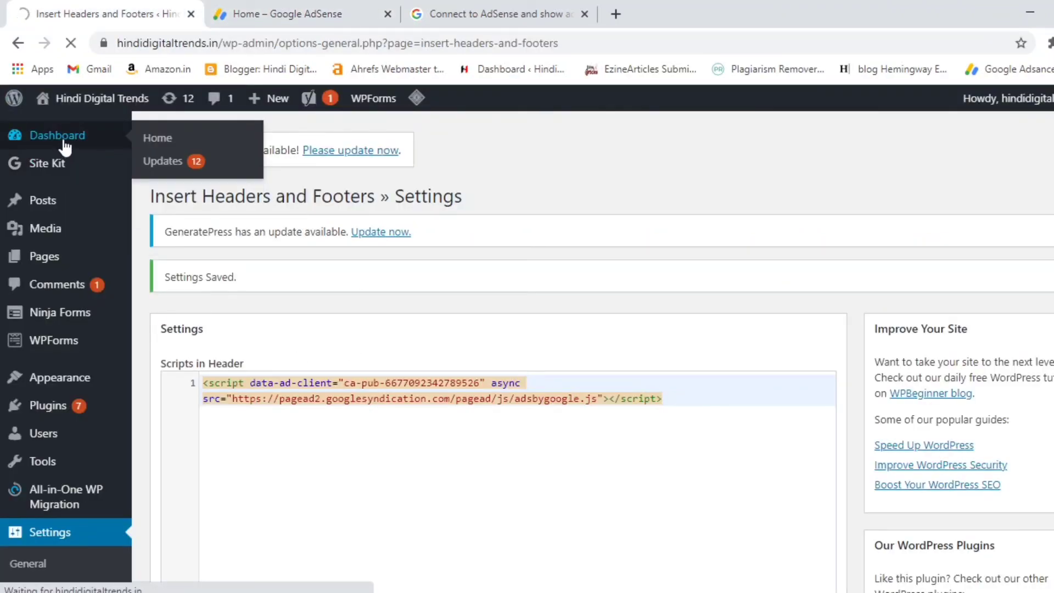